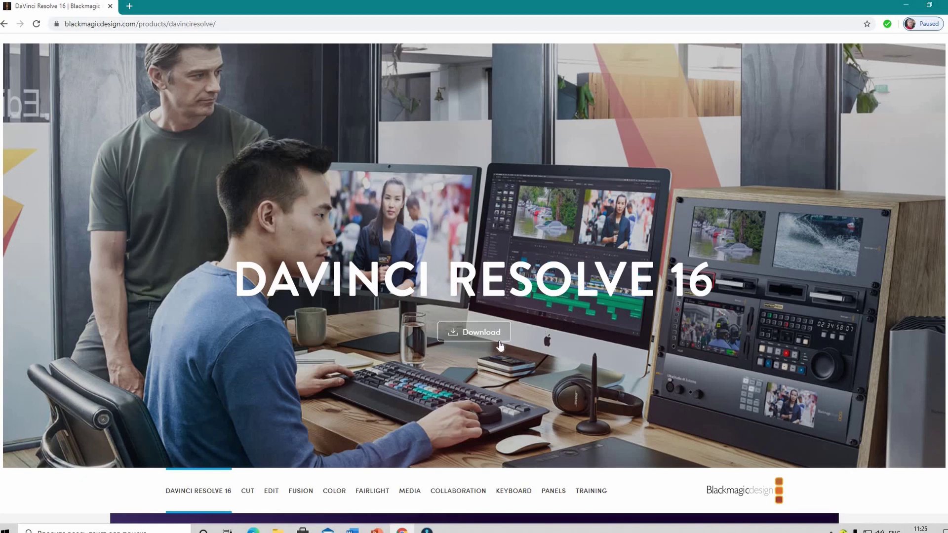
# Step: Open the DaVinci Resolve 16 download options for the free and Studio versions
pyautogui.click(484, 338)
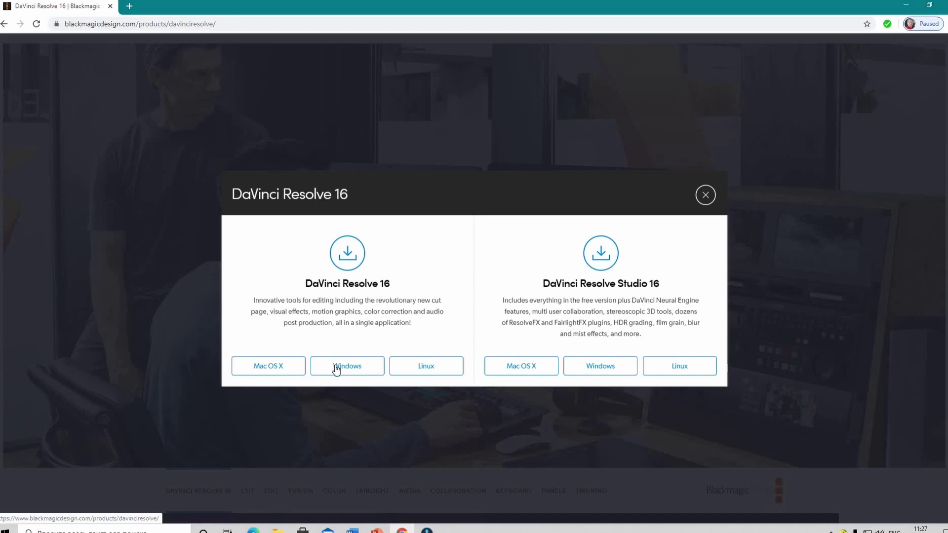
# Step: Choose the free version's Windows download to reach the 16.2.7 registration form, then close Chrome
pyautogui.click(364, 373)
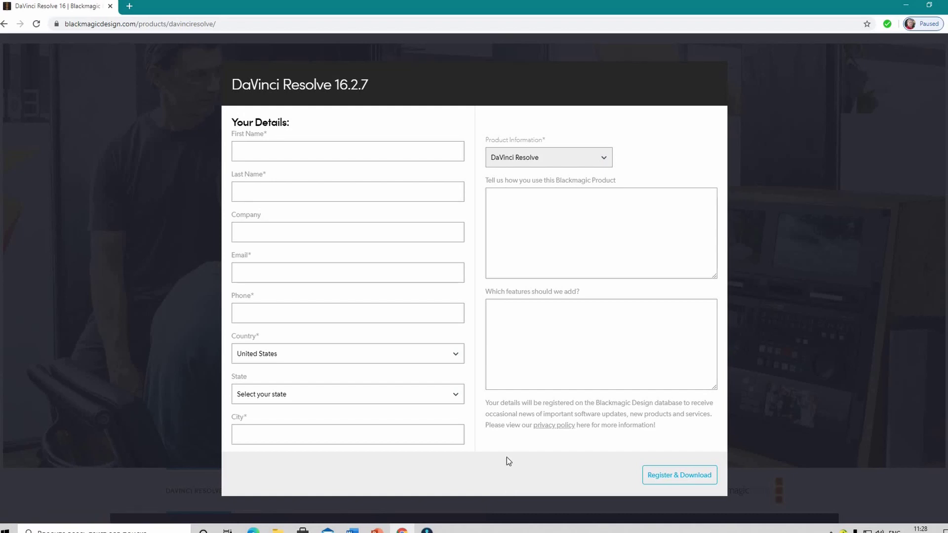
pyautogui.click(944, 5)
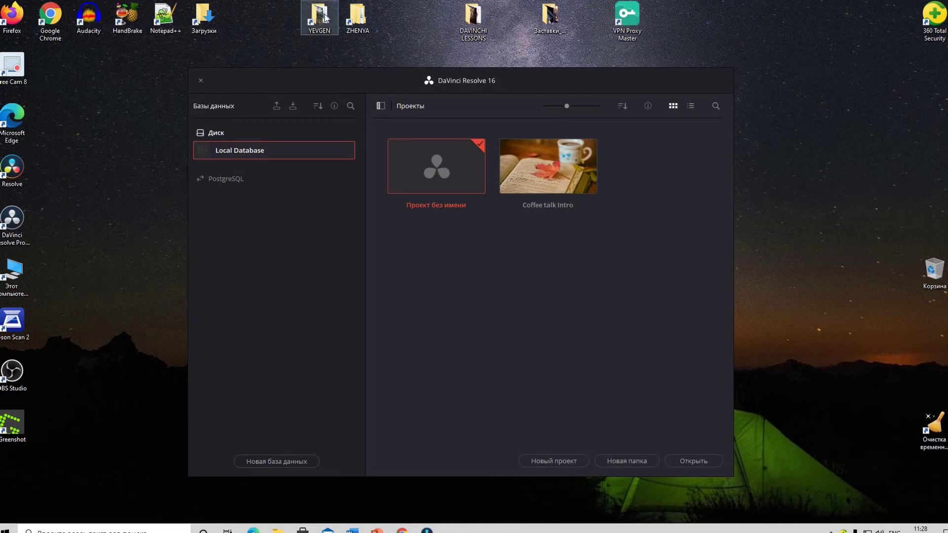
pyautogui.doubleClick(13, 271)
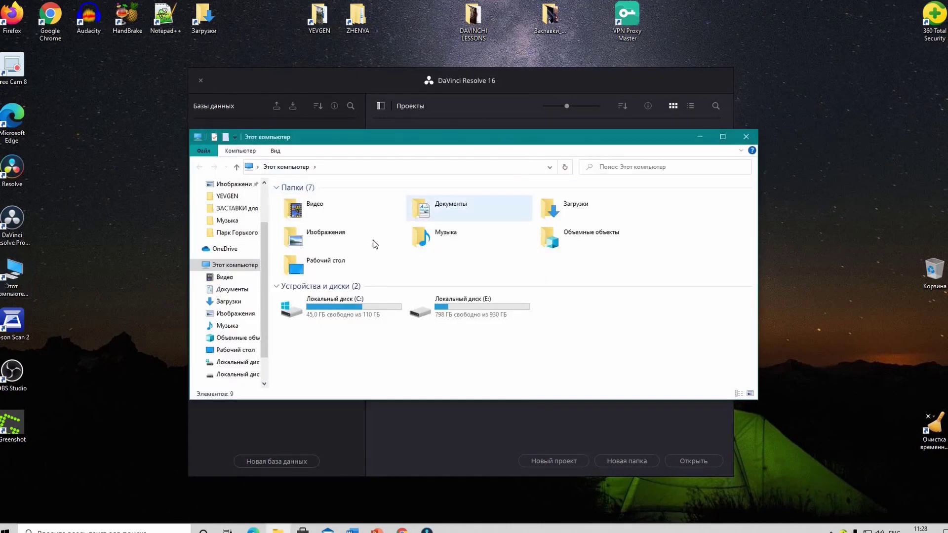
pyautogui.click(422, 315)
pyautogui.doubleClick(421, 315)
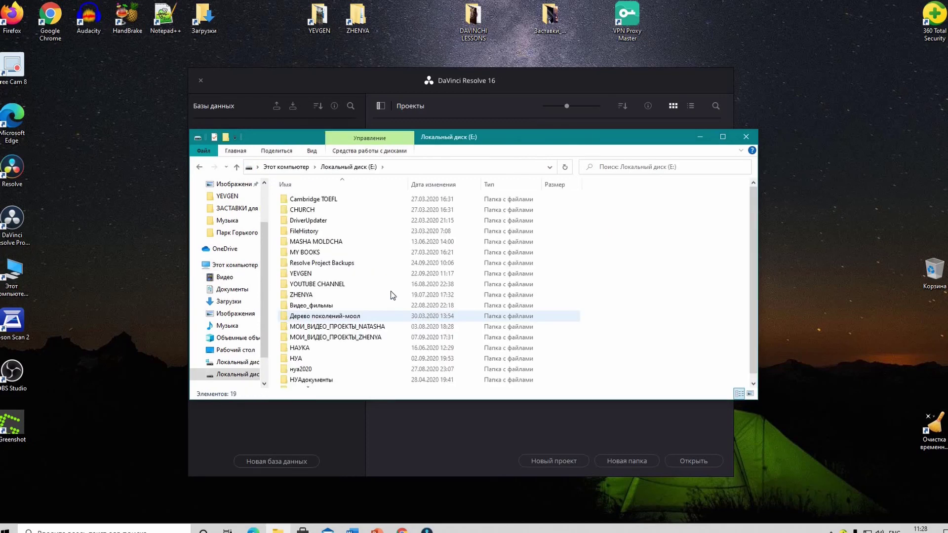
pyautogui.doubleClick(350, 298)
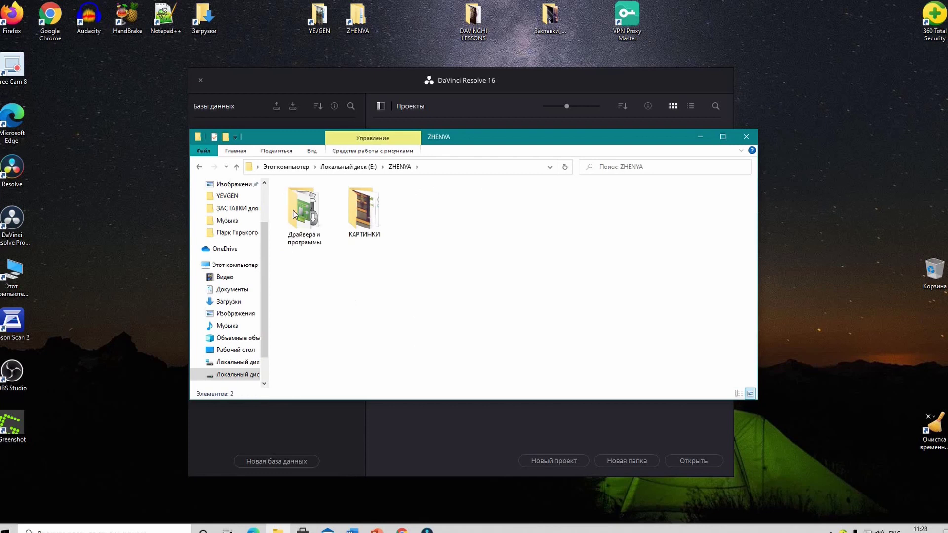
pyautogui.doubleClick(295, 210)
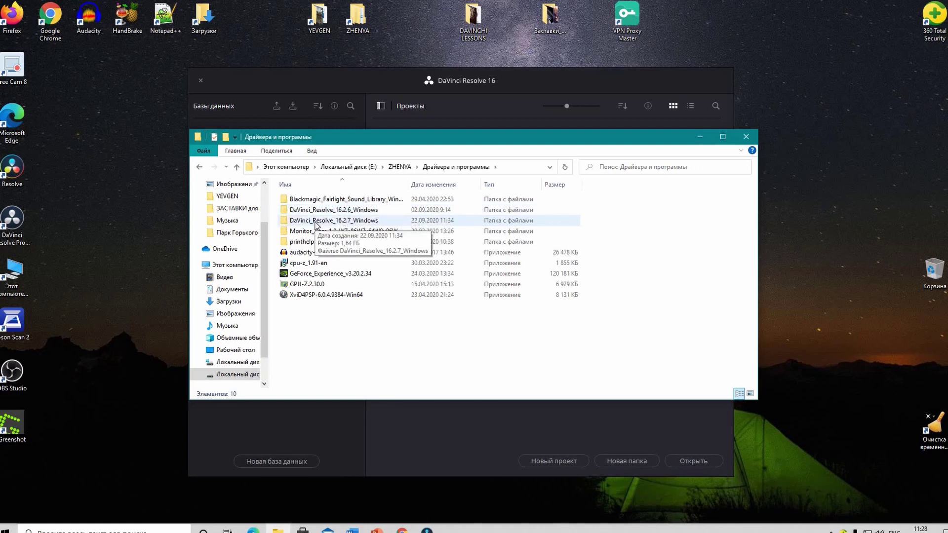
pyautogui.doubleClick(315, 221)
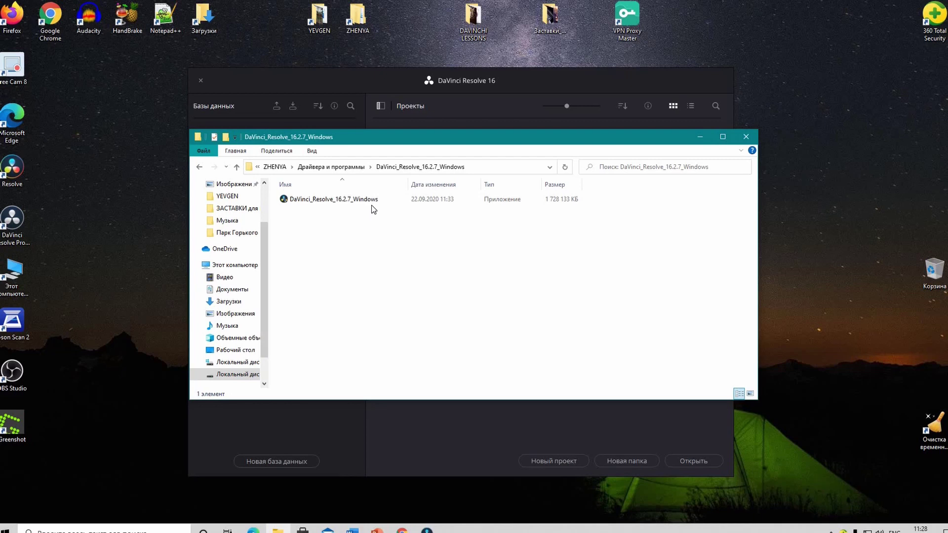
pyautogui.click(746, 137)
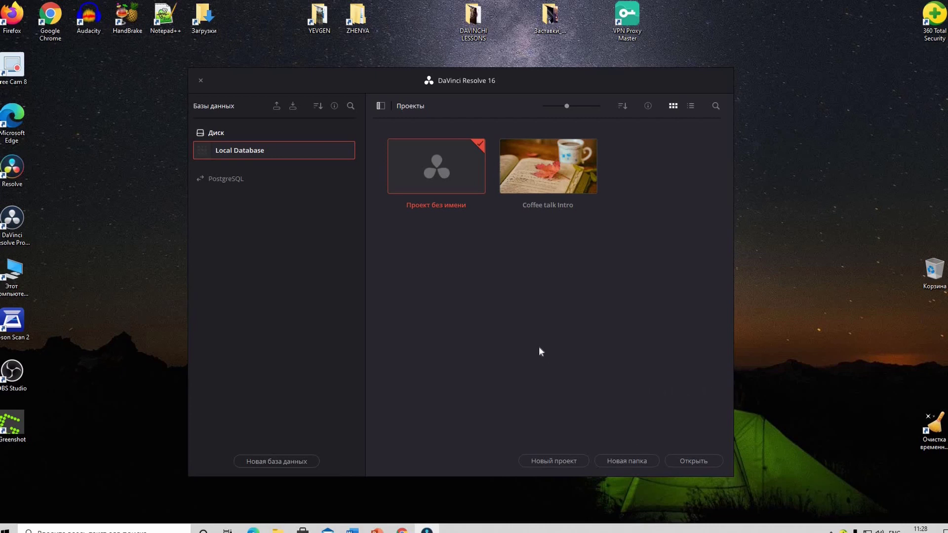
# Step: Create a new project, replacing the default name with 'Первый проект'
pyautogui.click(561, 461)
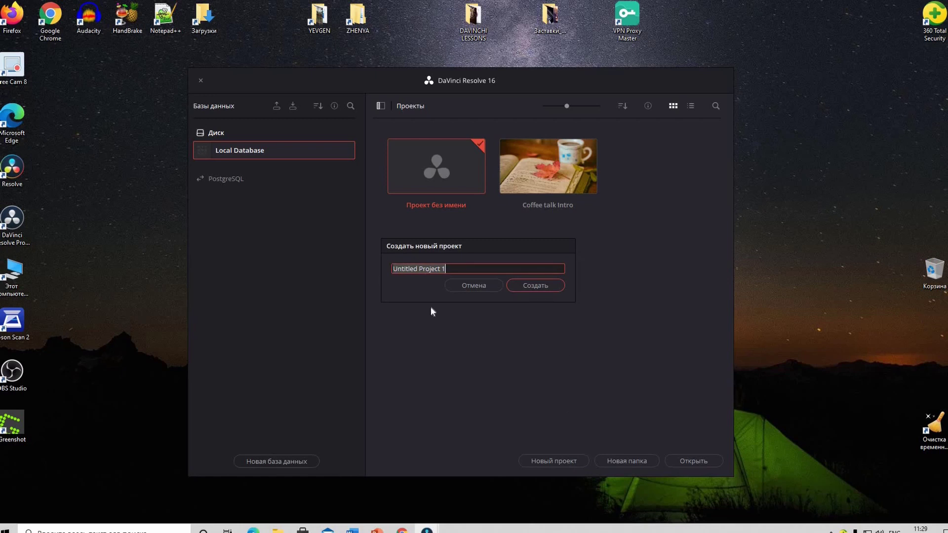
pyautogui.press('BackSpace')
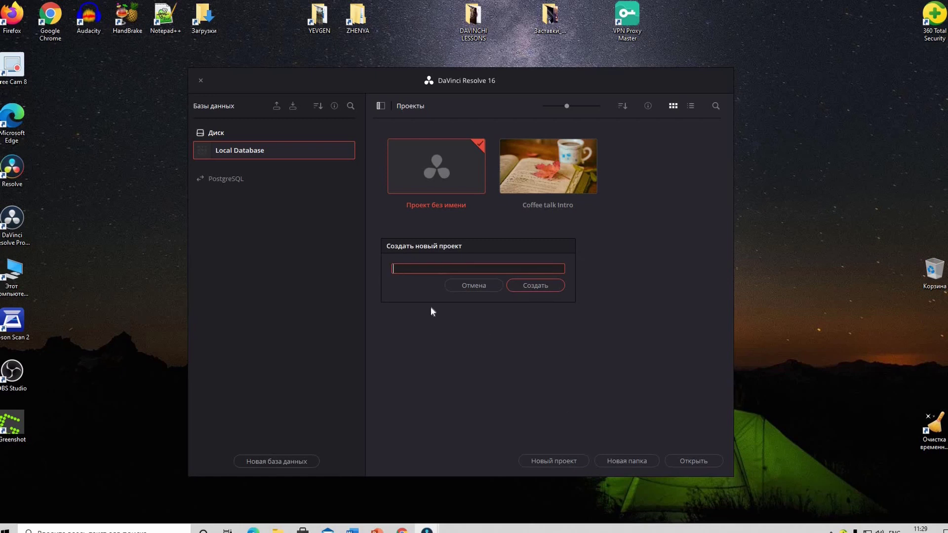
pyautogui.hotkey('alt', 'shift')
pyautogui.write('Новый ')
pyautogui.write('проек')
pyautogui.write('т')
pyautogui.press('BackSpace')
pyautogui.press('BackSpace')
pyautogui.press('BackSpace')
pyautogui.press('BackSpace')
pyautogui.press('BackSpace')
pyautogui.press('BackSpace')
pyautogui.press('BackSpace')
pyautogui.press('BackSpace')
pyautogui.write('Первы')
pyautogui.write('й проект')
pyautogui.click(509, 286)
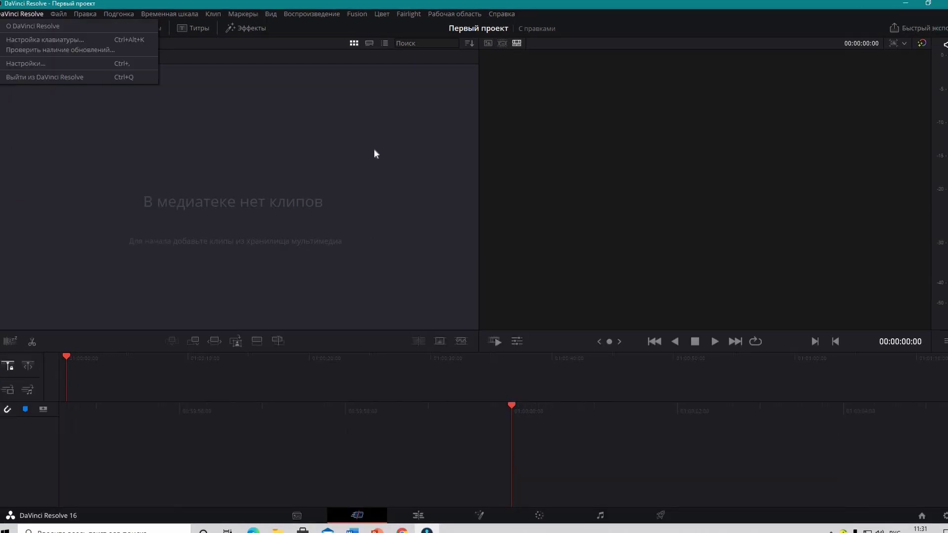
pyautogui.click(392, 157)
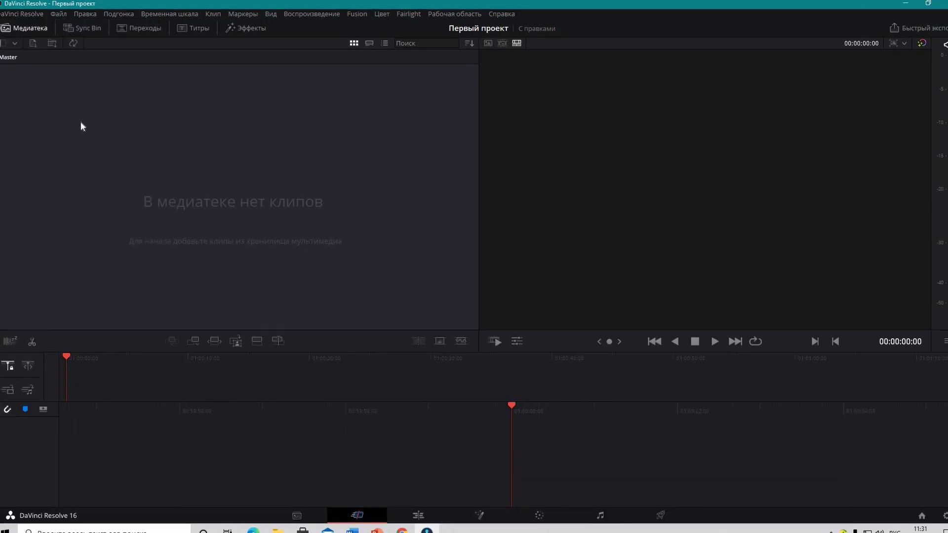
pyautogui.click(14, 15)
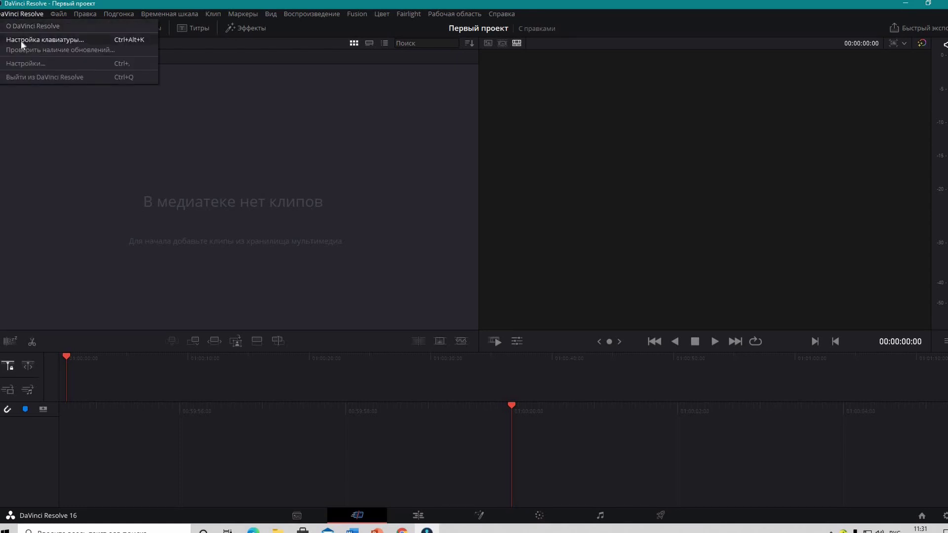
pyautogui.click(25, 64)
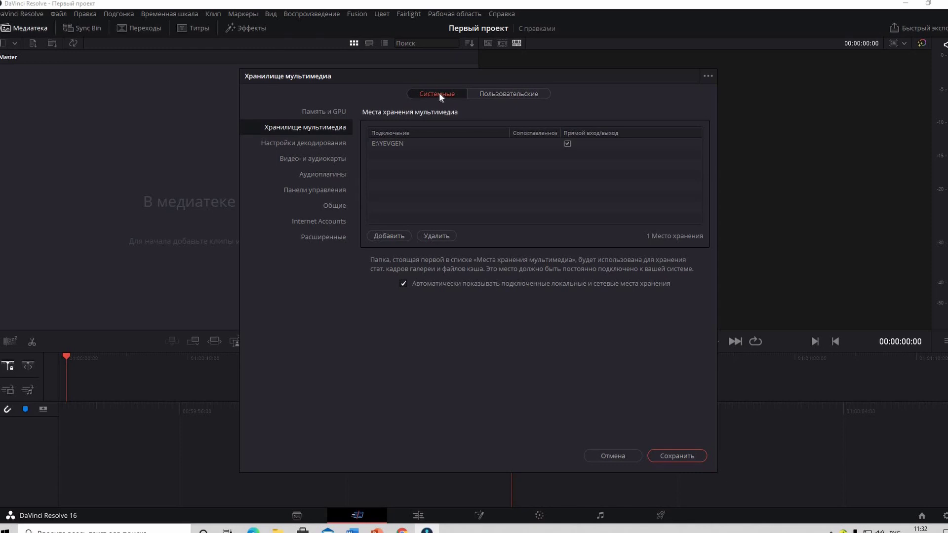
pyautogui.click(495, 95)
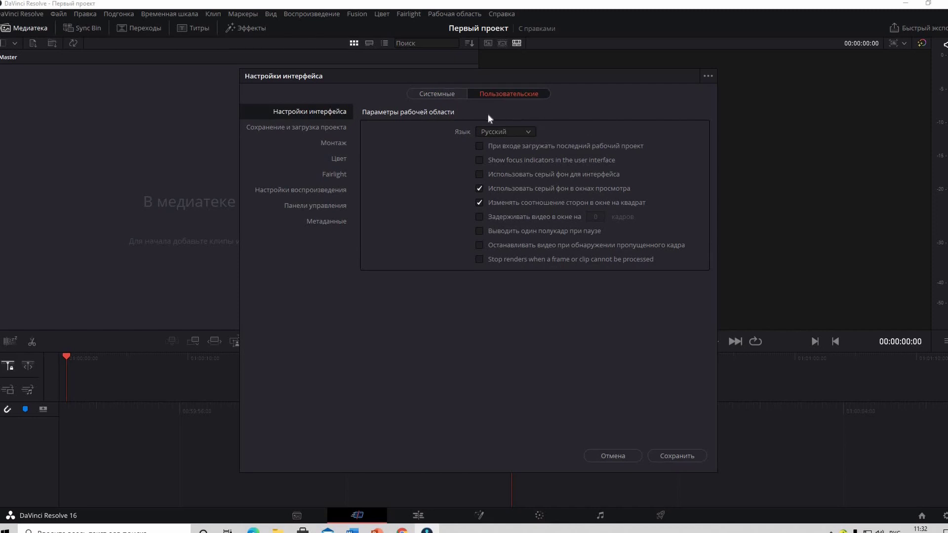
pyautogui.click(528, 133)
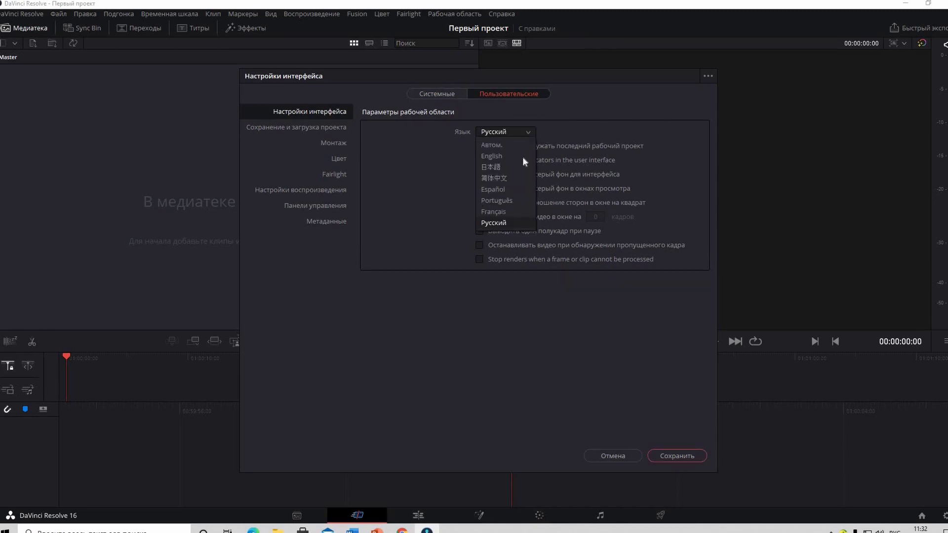
pyautogui.click(517, 223)
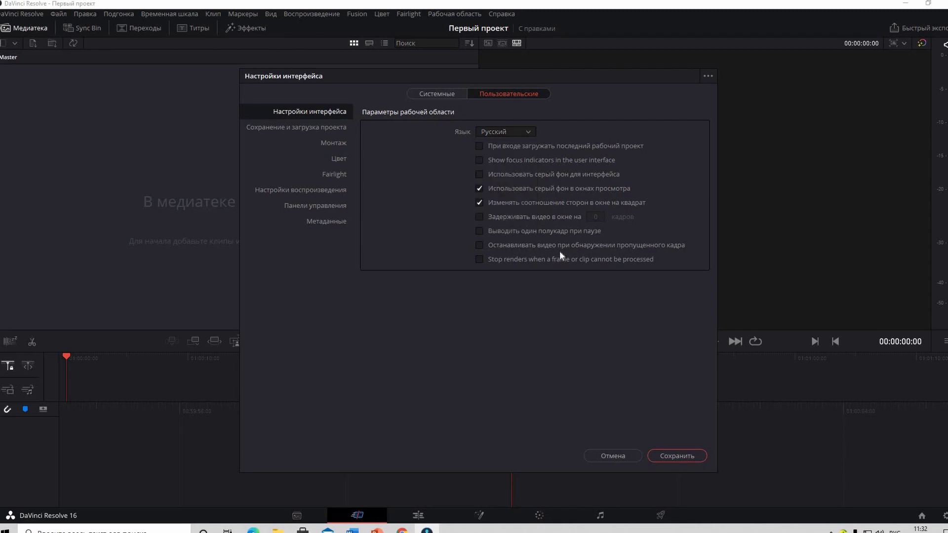
pyautogui.click(686, 457)
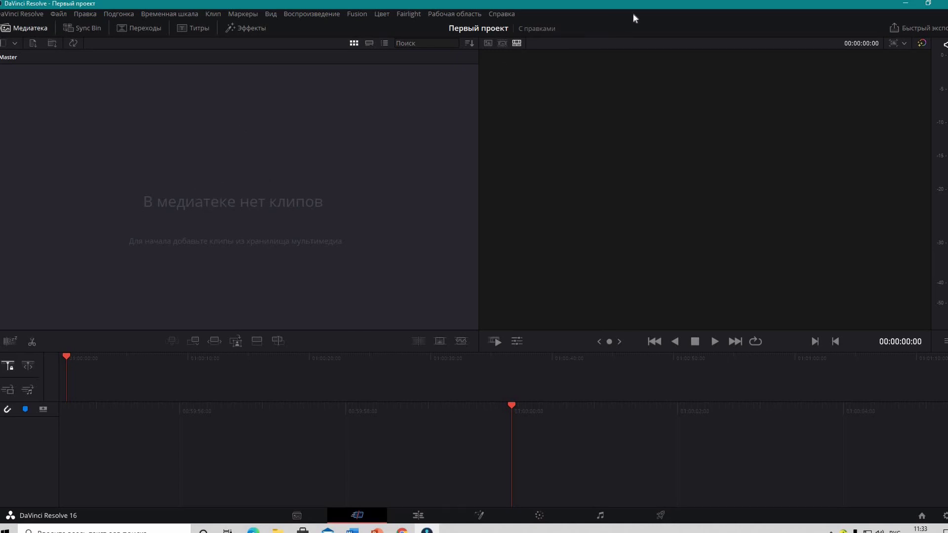
# Step: Add the autumn-4656877_1920 image from the Заставки_Рисунки folder to the media pool
pyautogui.doubleClick(649, 5)
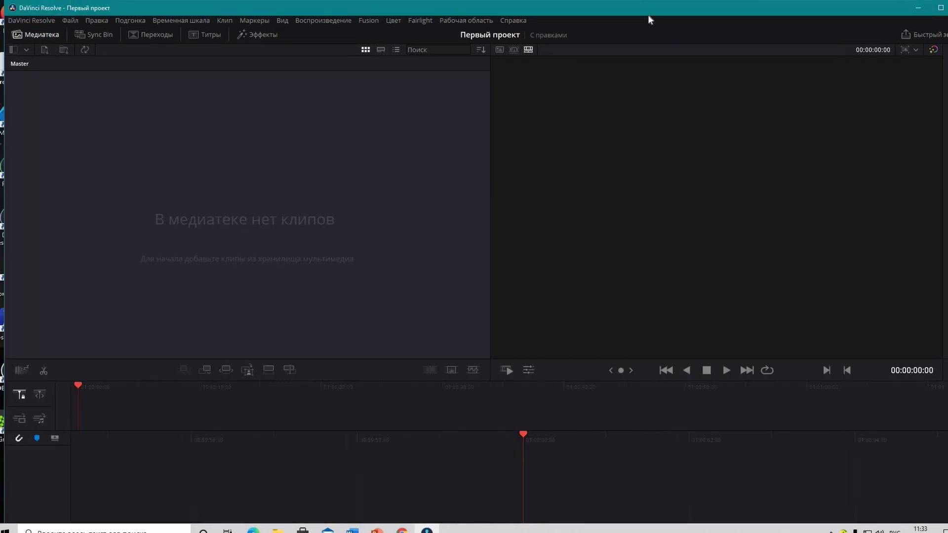
pyautogui.moveTo(644, 10); pyautogui.dragTo(637, 122)
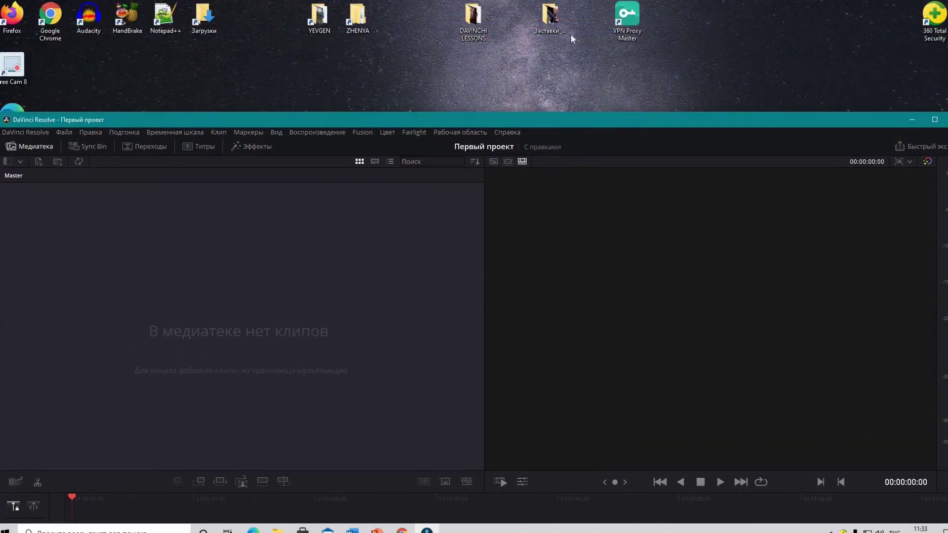
pyautogui.doubleClick(547, 16)
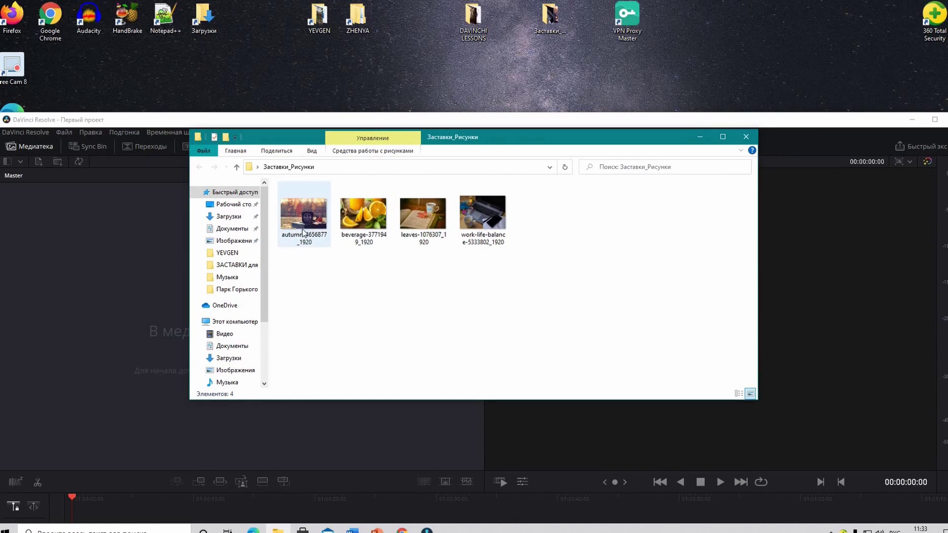
pyautogui.moveTo(307, 227); pyautogui.dragTo(121, 299)
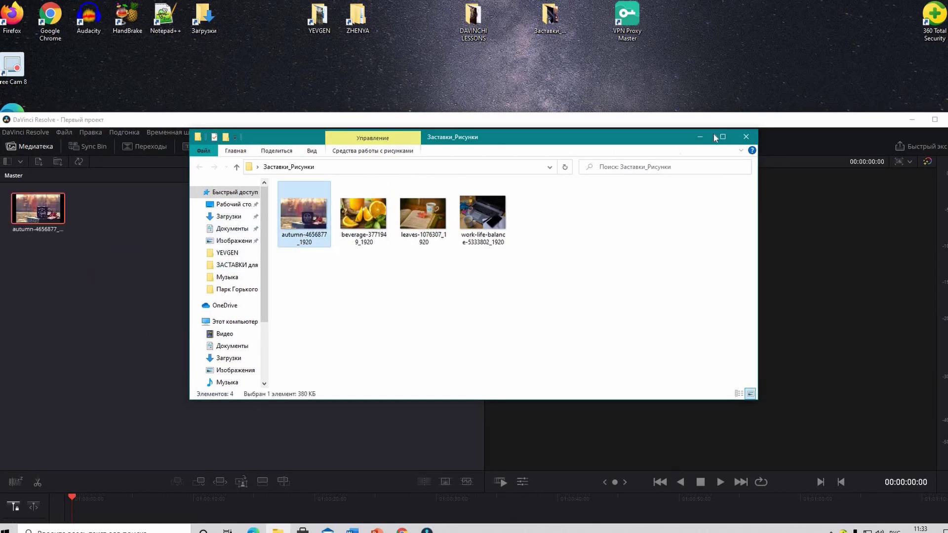
pyautogui.click(755, 143)
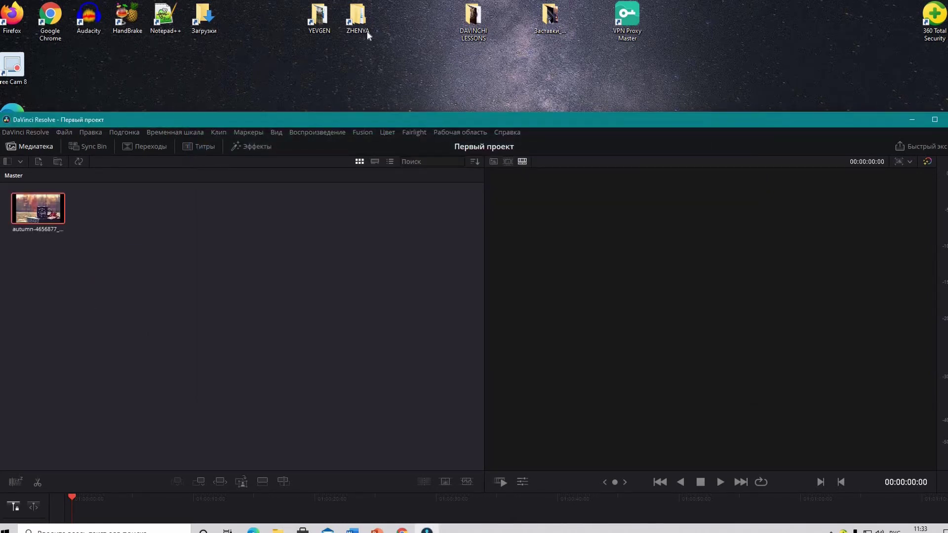
# Step: Add Bible Fresh.mov from YEVGEN > ЗАСТАВКИ для ВИДЕО to the media pool and restore Resolve full screen
pyautogui.click(322, 21)
pyautogui.doubleClick(322, 21)
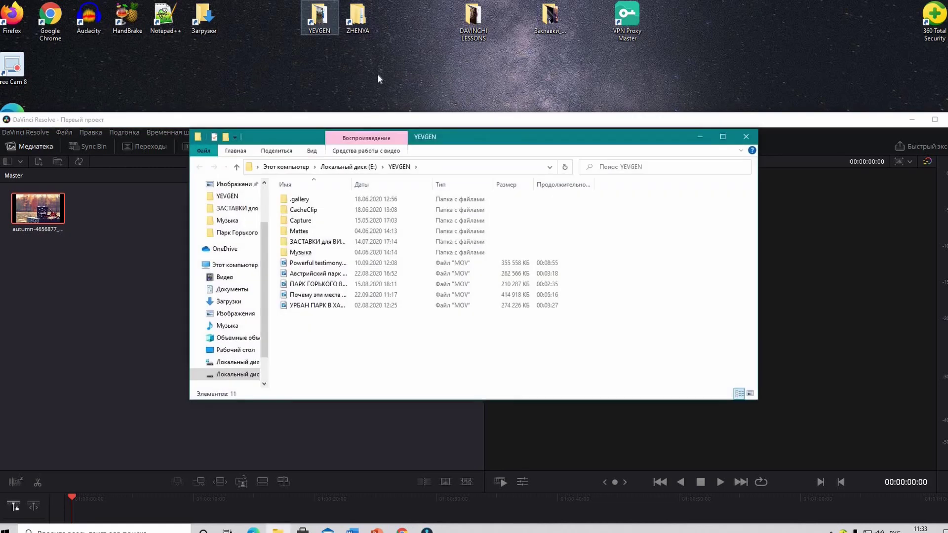
pyautogui.click(304, 242)
pyautogui.doubleClick(304, 241)
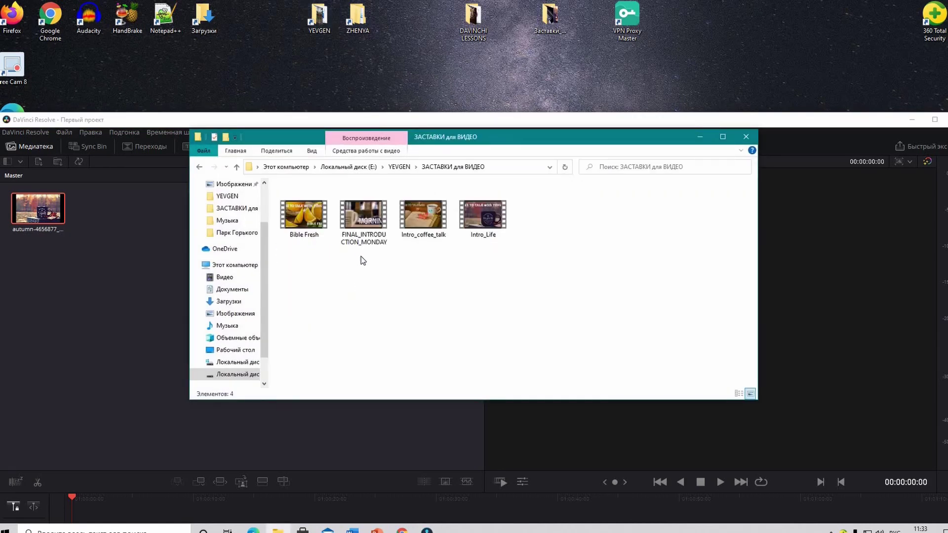
pyautogui.moveTo(299, 222); pyautogui.dragTo(111, 311)
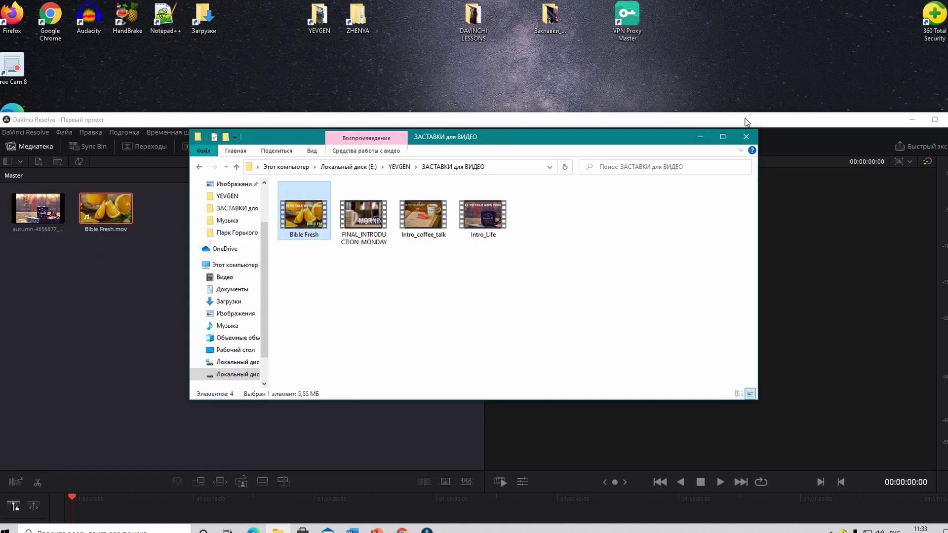
pyautogui.click(746, 144)
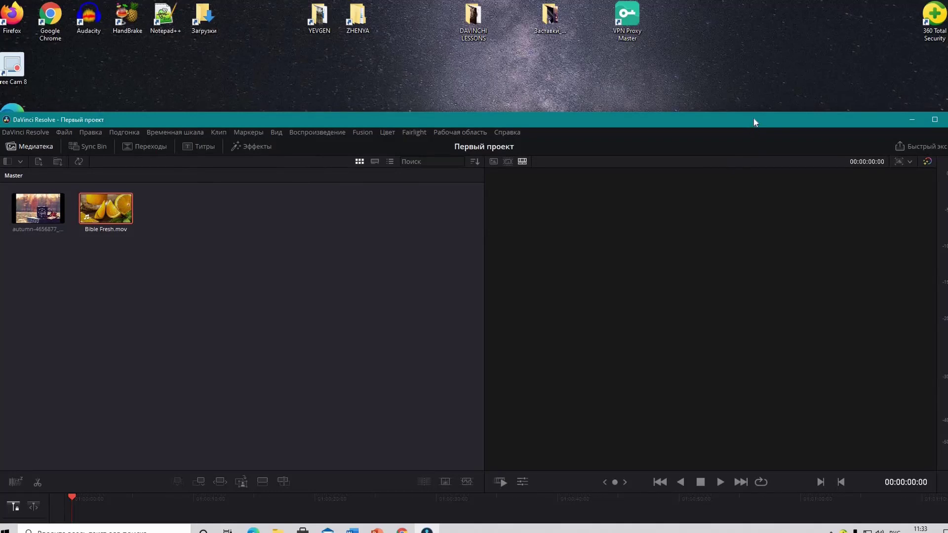
pyautogui.moveTo(753, 123); pyautogui.dragTo(754, 1)
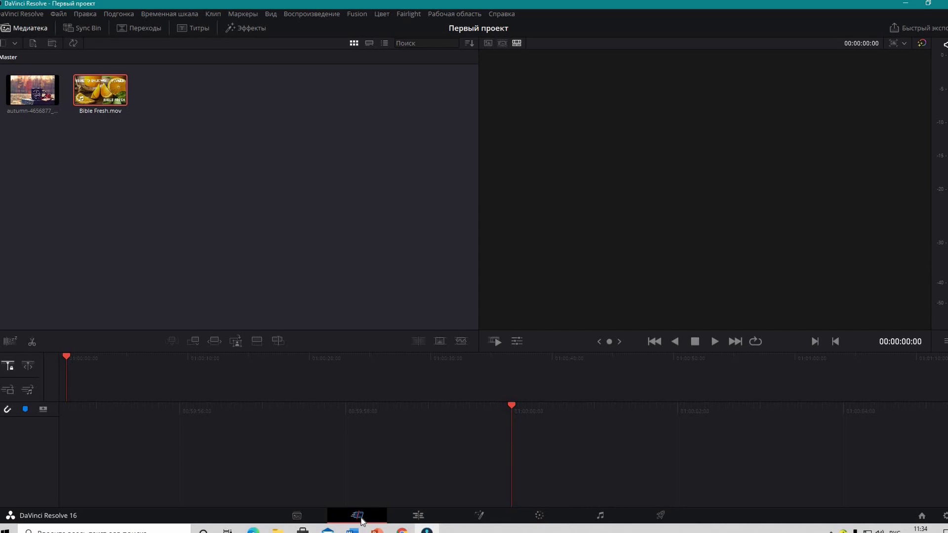
# Step: On the Edit page, put Bible Fresh.mov on a new timeline and play it back
pyautogui.click(418, 516)
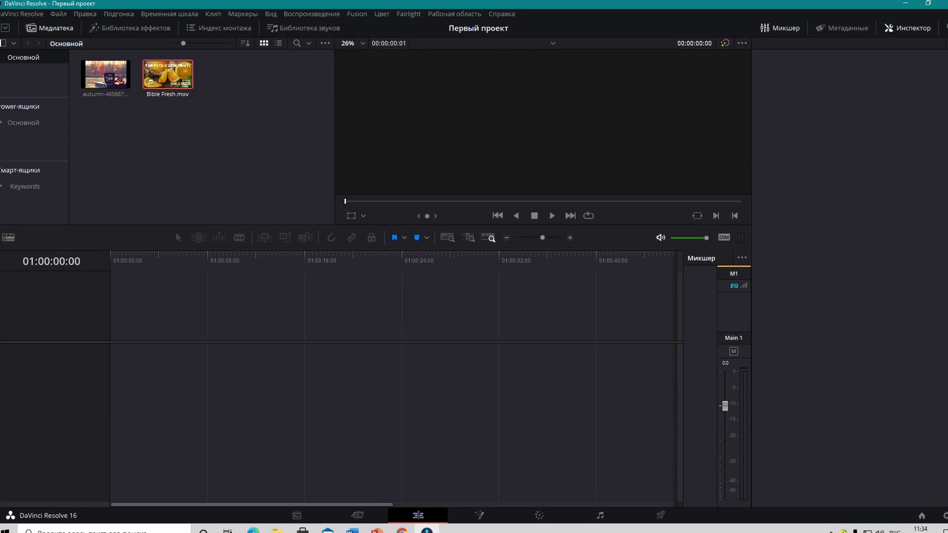
pyautogui.moveTo(174, 81)
pyautogui.mouseDown()
pyautogui.moveTo(152, 246)
pyautogui.moveTo(117, 386)
pyautogui.mouseUp()
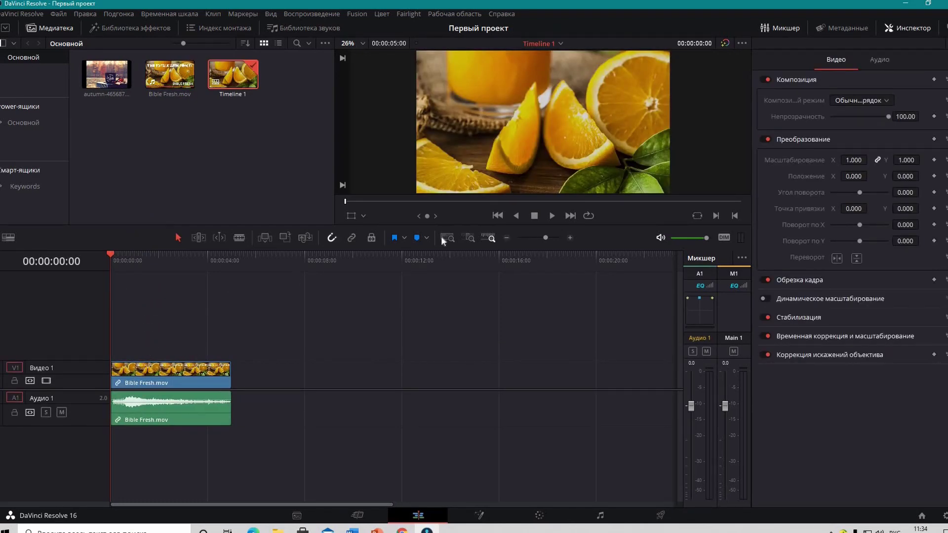
pyautogui.click(552, 216)
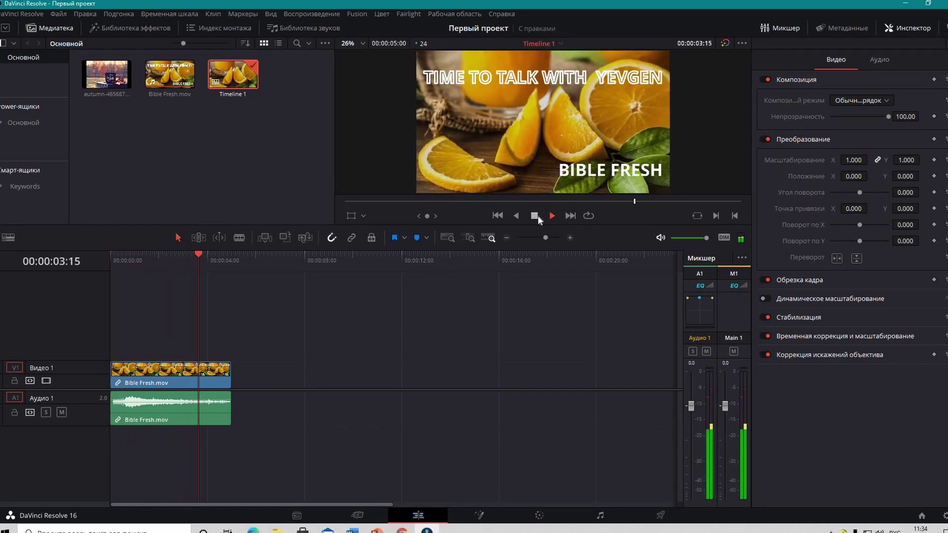
pyautogui.click(538, 215)
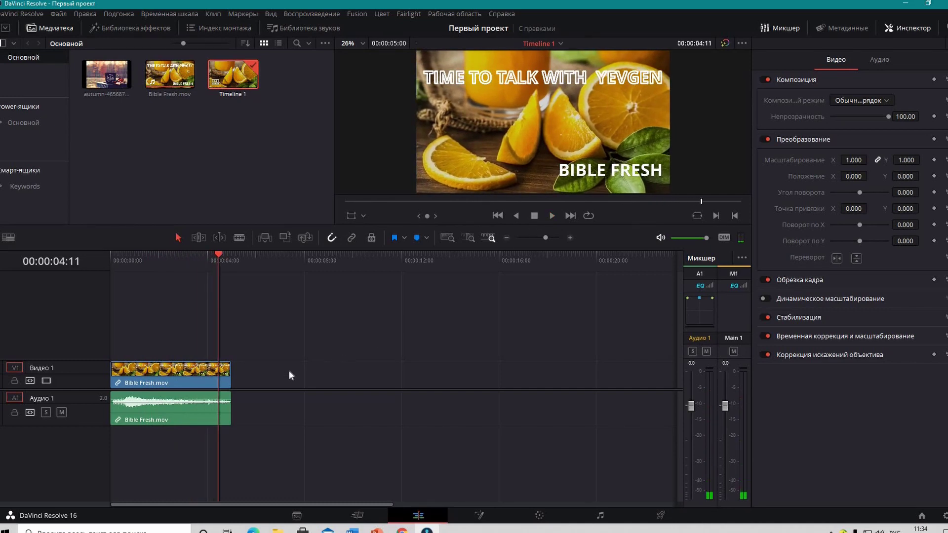
# Step: Place the autumn image right after Bible Fresh on Video 1 and save the project
pyautogui.click(108, 76)
pyautogui.hotkey('ctrl', 'c')
pyautogui.hotkey('ctrl', 'v')
pyautogui.moveTo(135, 109); pyautogui.dragTo(271, 375)
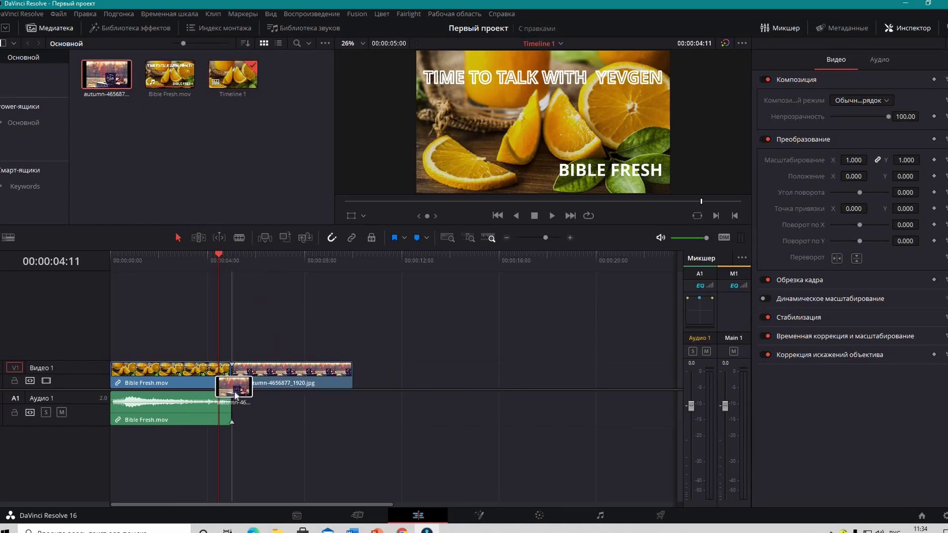
pyautogui.moveTo(271, 375); pyautogui.dragTo(233, 376)
pyautogui.hotkey('ctrl', 's')
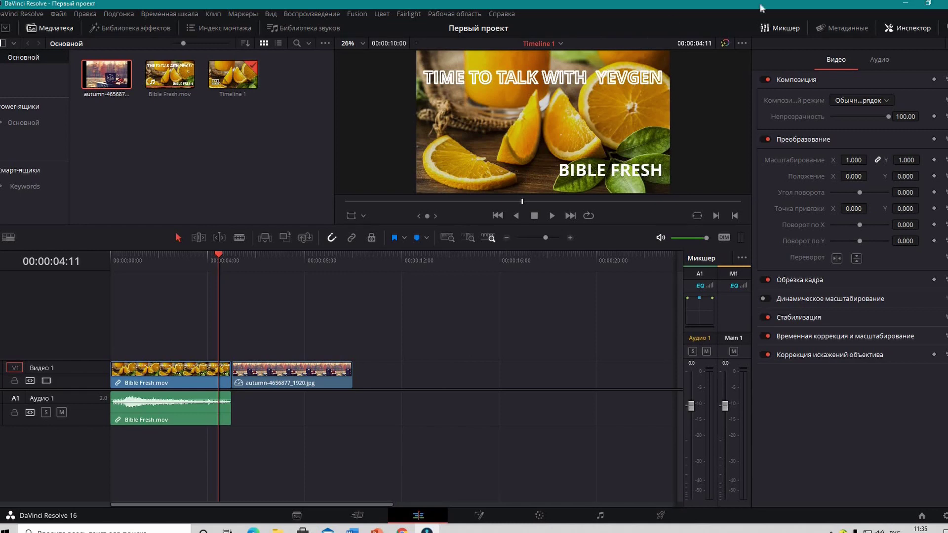
# Step: Drag ПАРК ГОРЬКОГО В ХАРЬКОВЕ.mov from the YEVGEN folder into Timeline 1 after the autumn image
pyautogui.click(905, 5)
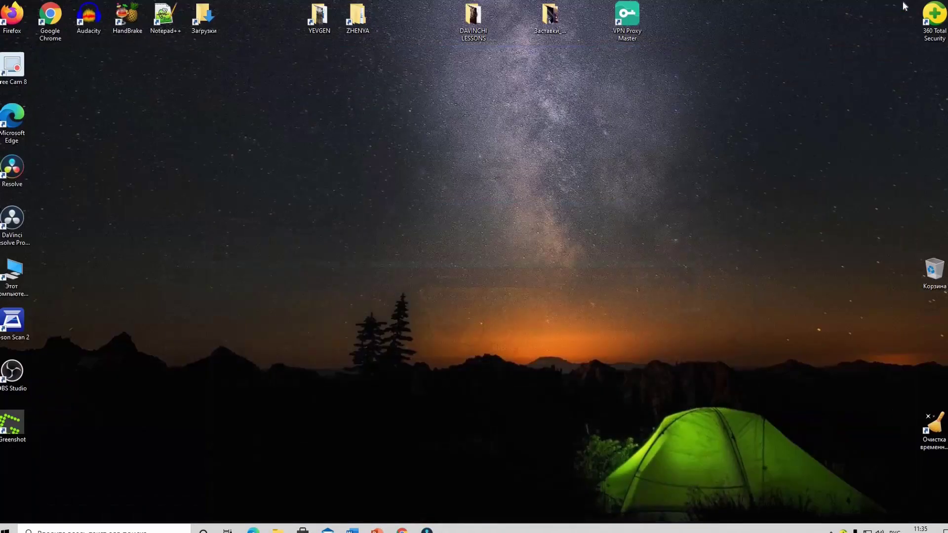
pyautogui.doubleClick(319, 18)
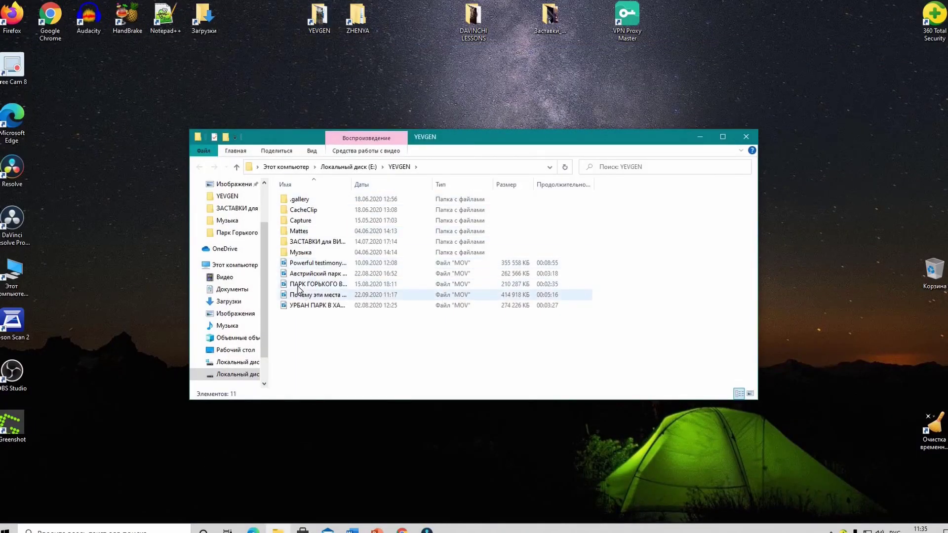
pyautogui.moveTo(298, 286); pyautogui.dragTo(430, 525)
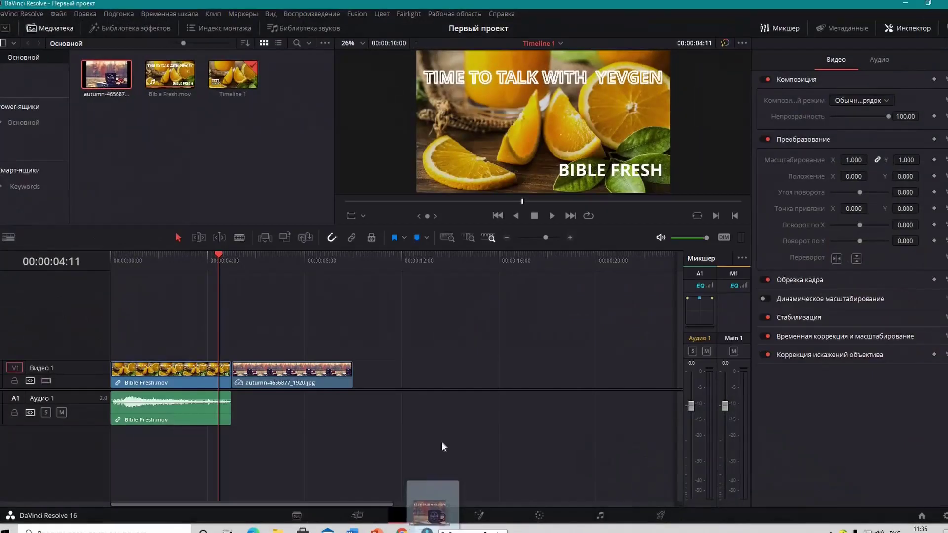
pyautogui.moveTo(429, 525)
pyautogui.mouseDown()
pyautogui.moveTo(419, 386)
pyautogui.moveTo(411, 392)
pyautogui.mouseUp()
pyautogui.moveTo(512, 383); pyautogui.dragTo(517, 387)
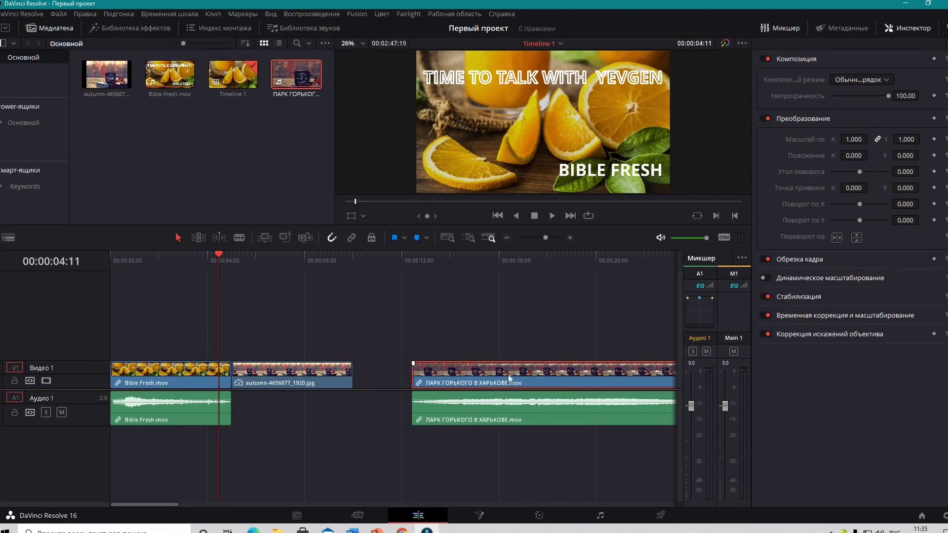
# Step: Save, enable Linked Selection, and slide the park clip with its audio left toward the autumn image
pyautogui.hotkey('ctrl', 's')
pyautogui.moveTo(436, 382); pyautogui.dragTo(443, 385)
pyautogui.click(352, 238)
pyautogui.click(439, 408)
pyautogui.moveTo(446, 376)
pyautogui.mouseDown()
pyautogui.moveTo(470, 388)
pyautogui.moveTo(404, 381)
pyautogui.mouseUp()
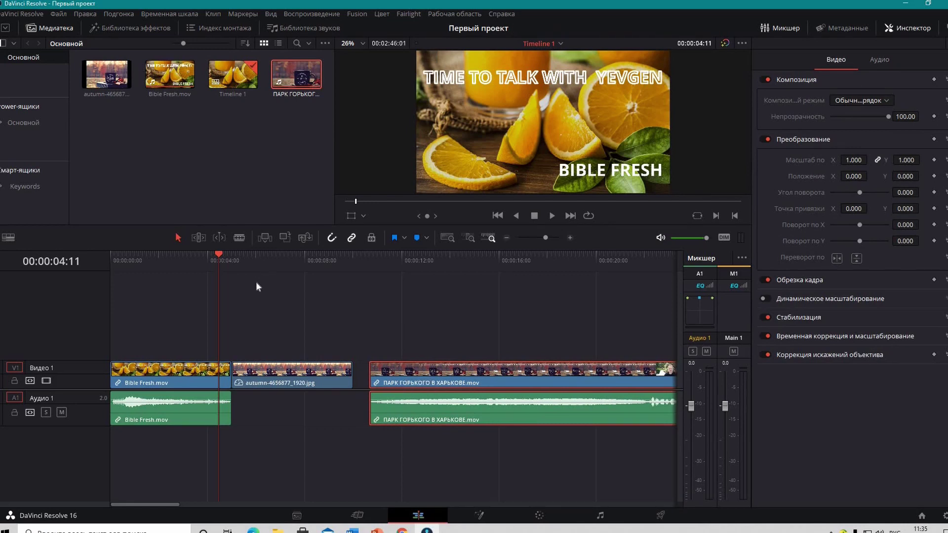
# Step: Blade the park clip at two points, delete the middle piece, and save
pyautogui.click(239, 239)
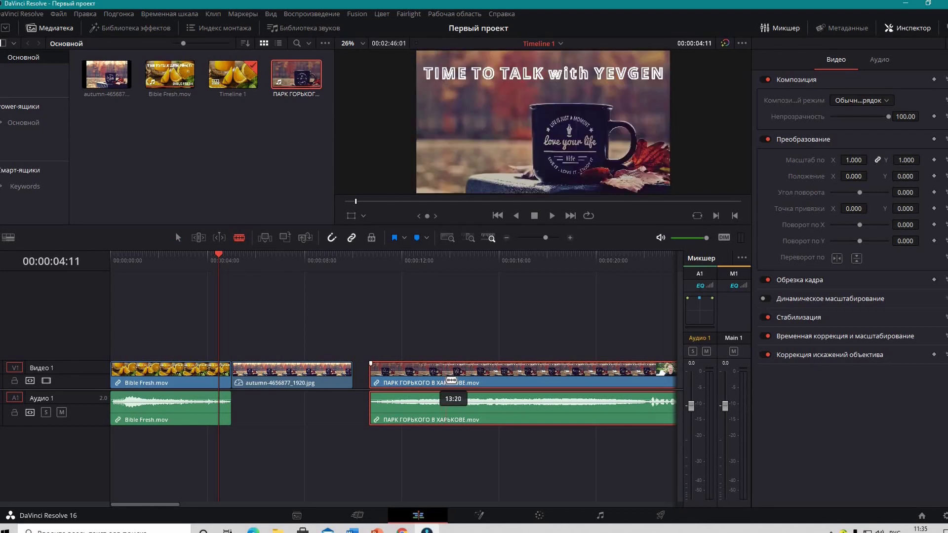
pyautogui.click(446, 381)
pyautogui.click(497, 380)
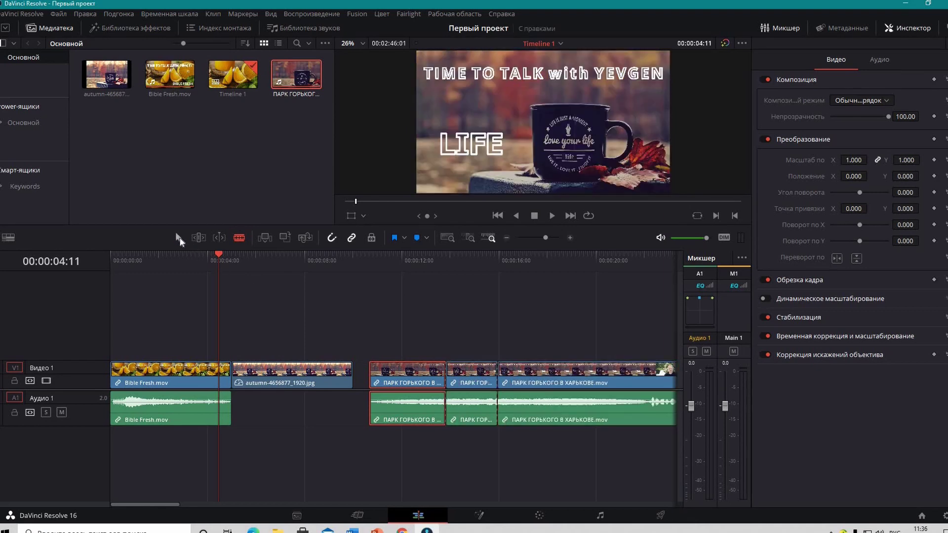
pyautogui.click(178, 239)
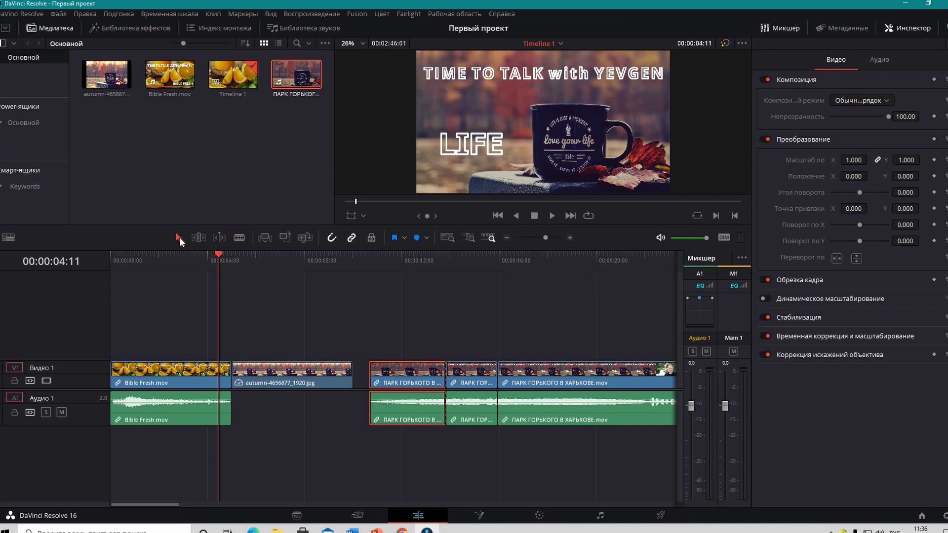
pyautogui.click(466, 375)
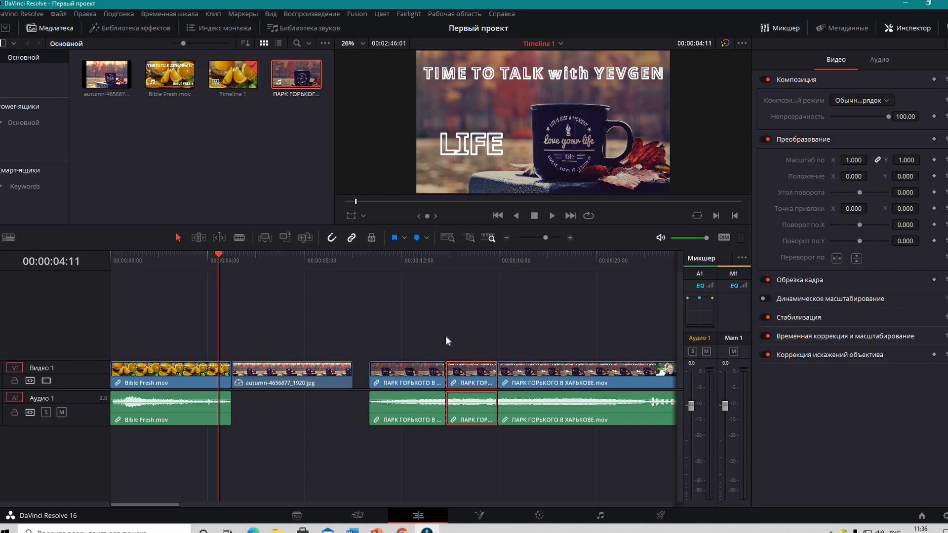
pyautogui.press('BackSpace')
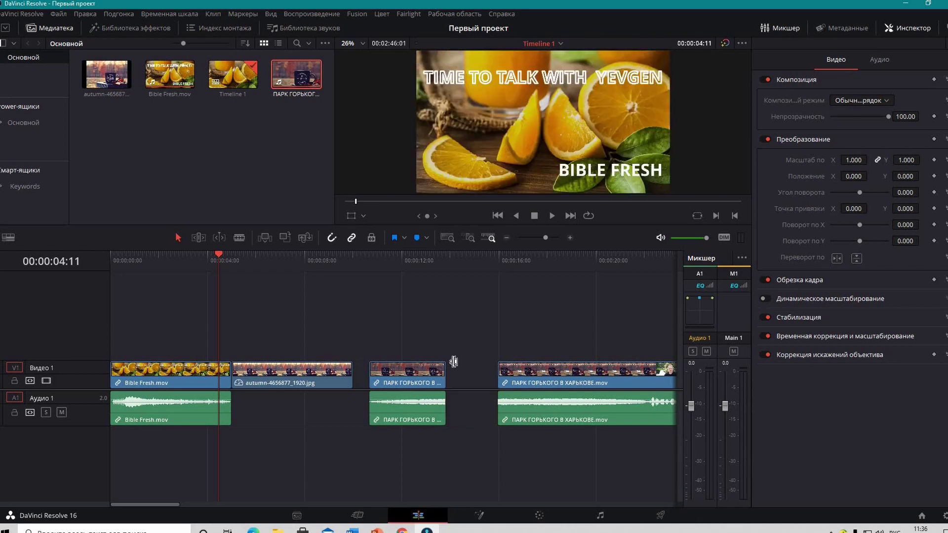
pyautogui.hotkey('ctrl', 's')
# Step: Undo, then ripple-delete the middle piece so the gap closes, and save again
pyautogui.hotkey('ctrl', 'z')
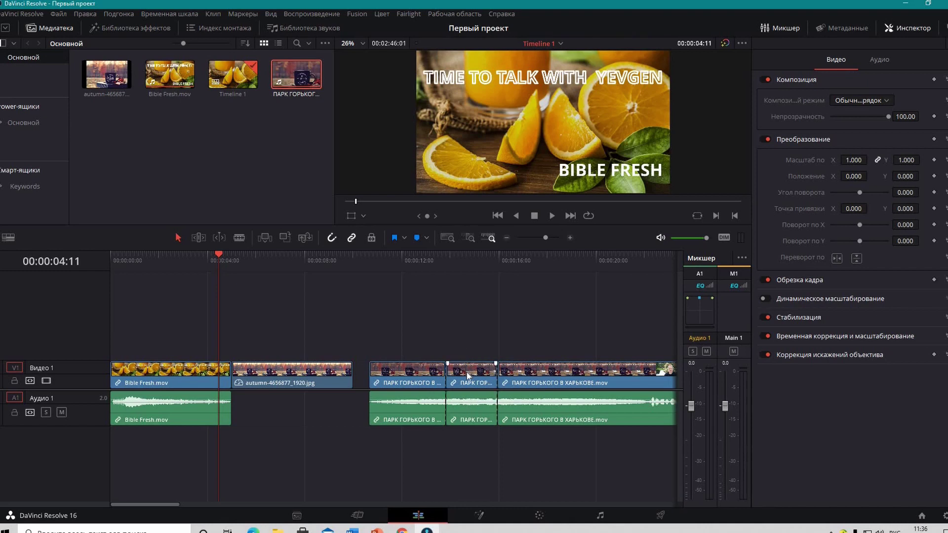
pyautogui.click(466, 372)
pyautogui.press('Delete')
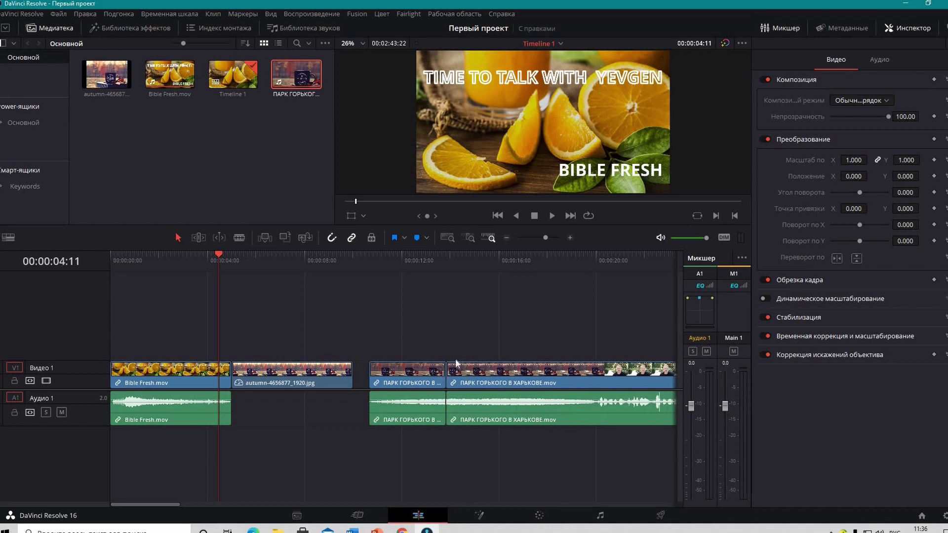
pyautogui.hotkey('ctrl', 's')
# Step: Apply the Ромбовидная диафрагма video transition at the cut between the park clips
pyautogui.click(128, 26)
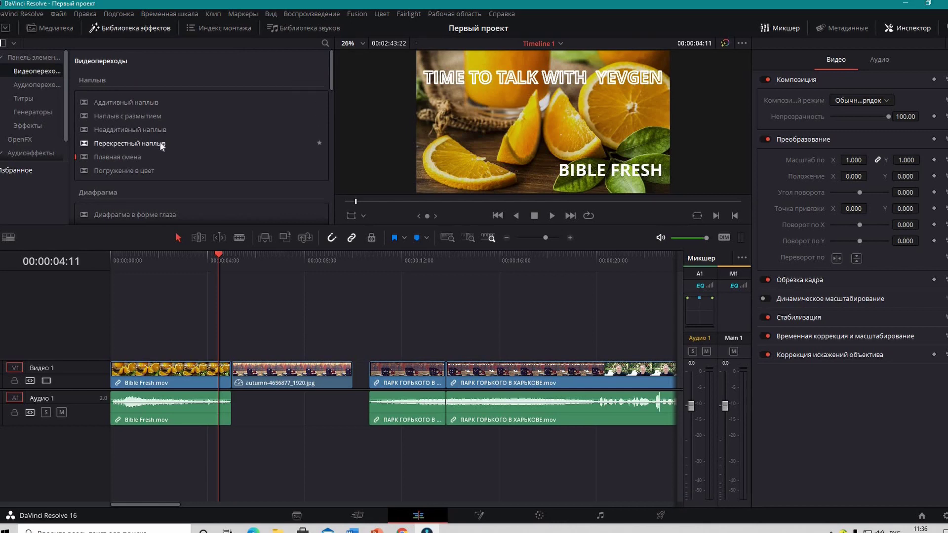
pyautogui.scroll(-2, 161, 146)
pyautogui.scroll(-1, 161, 145)
pyautogui.scroll(-1, 161, 145)
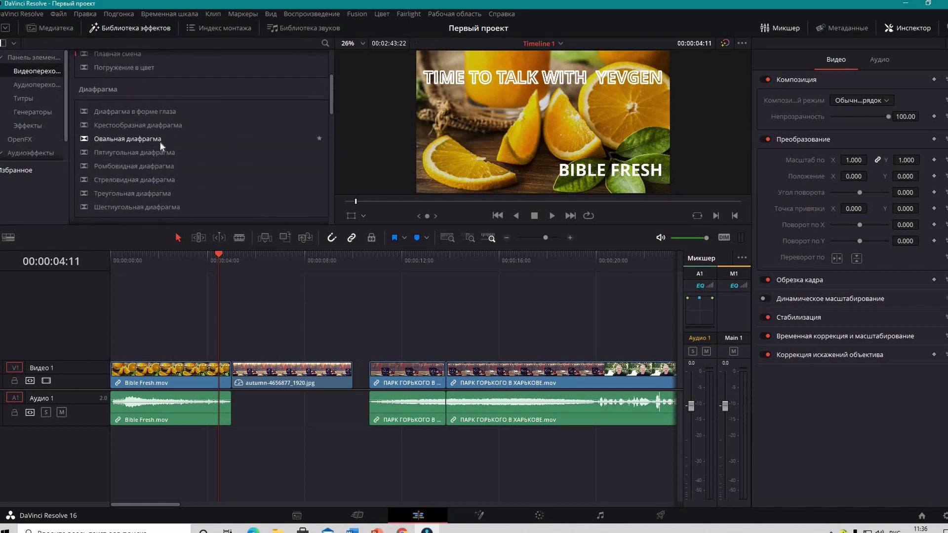
pyautogui.scroll(-2, 161, 146)
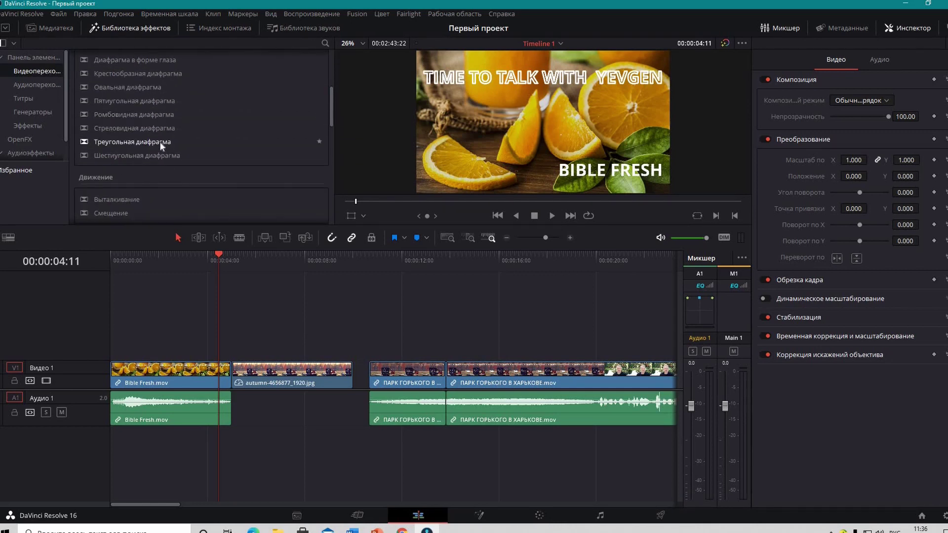
pyautogui.click(120, 117)
pyautogui.moveTo(120, 118); pyautogui.dragTo(457, 384)
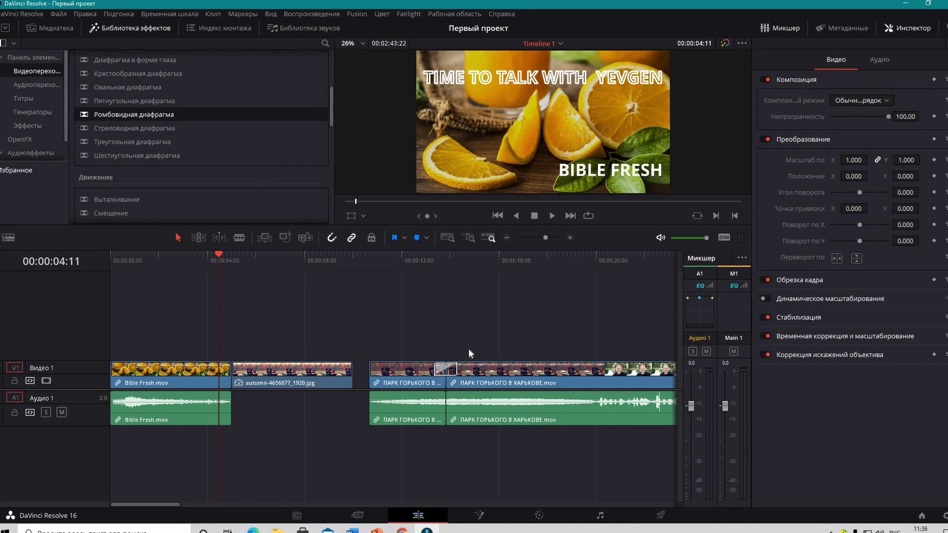
# Step: Play back the timeline through the new transition twice from just before it
pyautogui.click(423, 262)
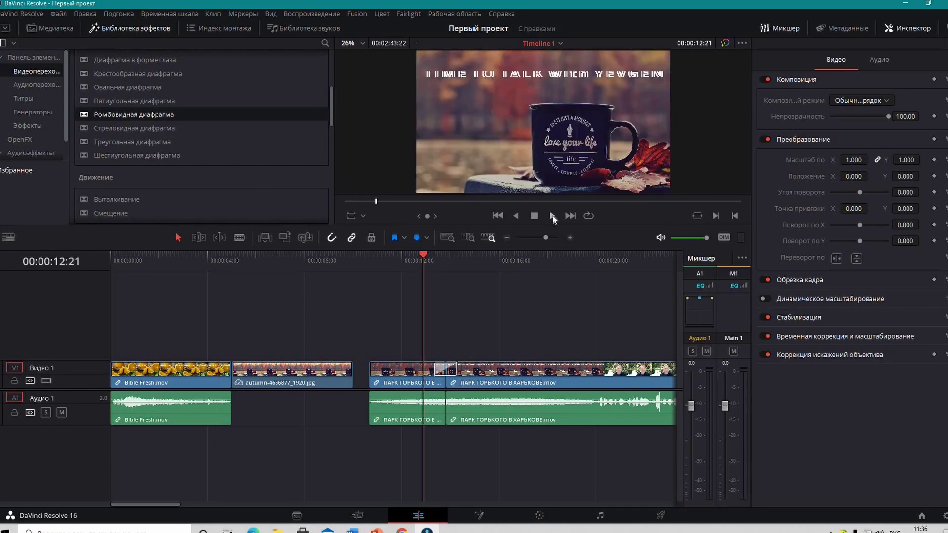
pyautogui.press('space')
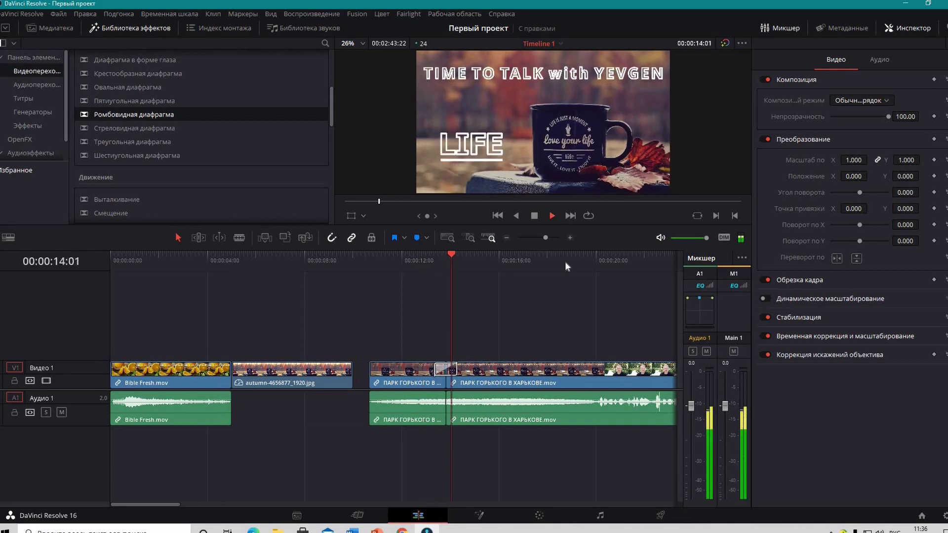
pyautogui.click(535, 215)
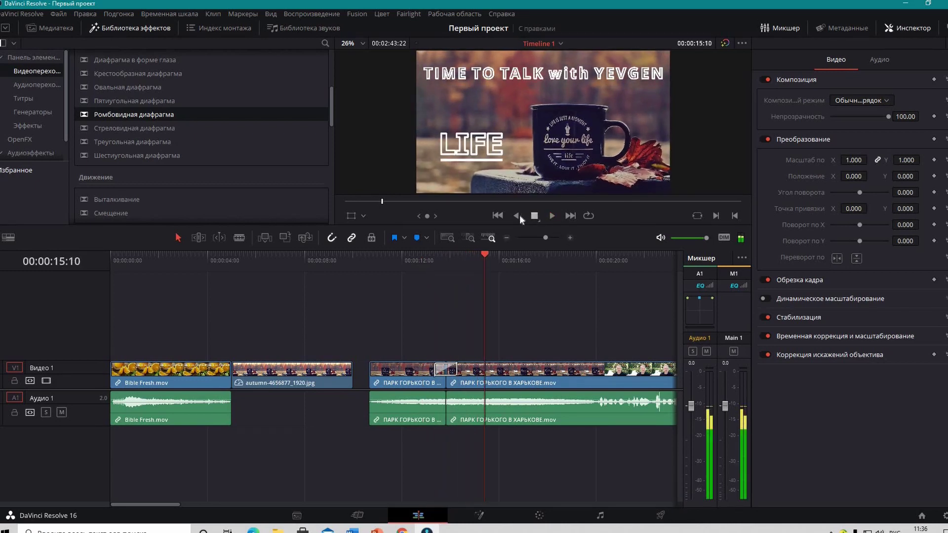
pyautogui.click(395, 259)
pyautogui.click(551, 216)
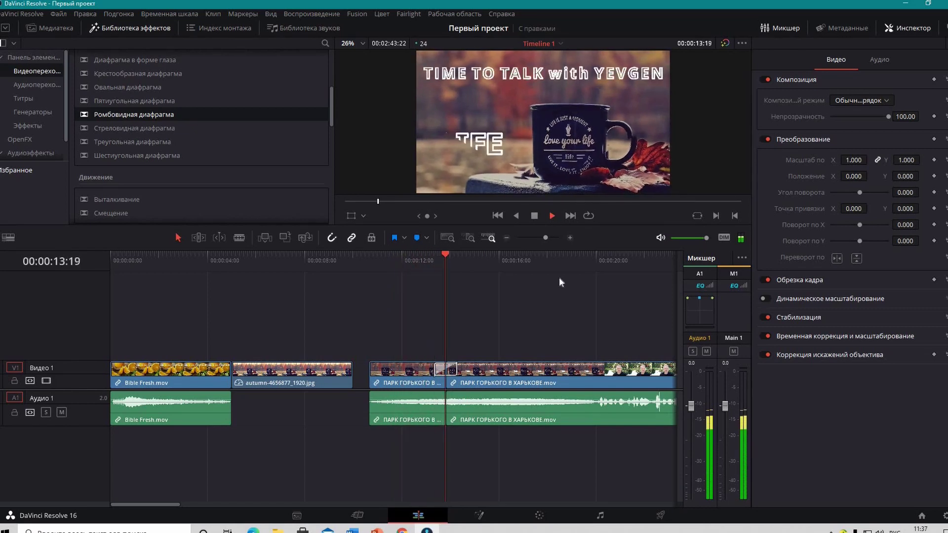
pyautogui.click(533, 215)
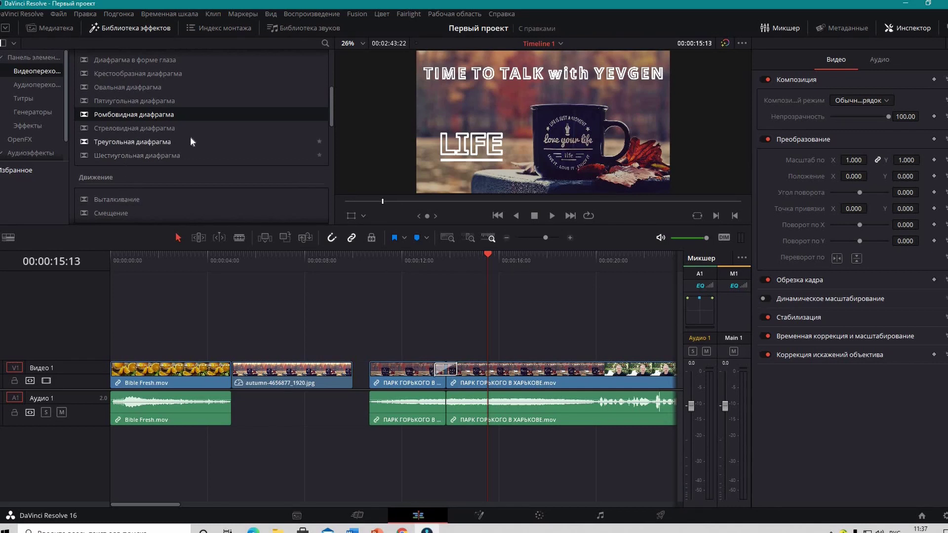
# Step: Show the Титры category listing Text+, Прокрутка, Текст and Fusion 3D Lower 3rd
pyautogui.click(35, 100)
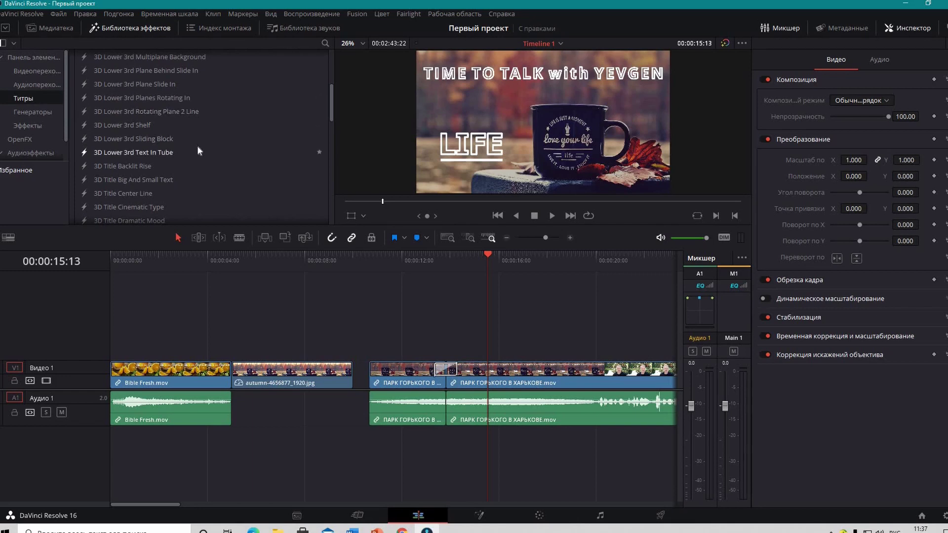
pyautogui.scroll(4, 198, 150)
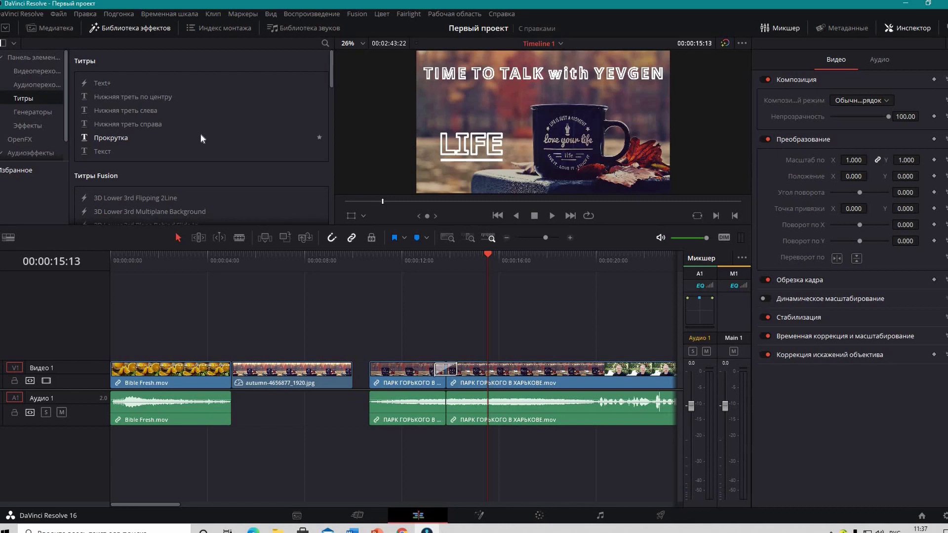
pyautogui.scroll(-3, 201, 138)
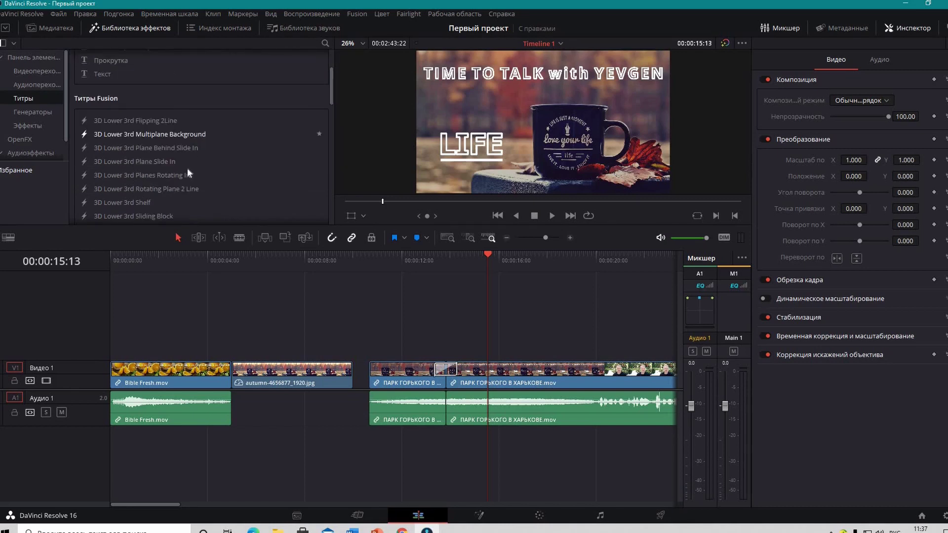
# Step: Drag the '3D Lower 3rd Rotating Plane 2 Line' Fusion title onto Video 2 above the park clip
pyautogui.moveTo(129, 186); pyautogui.dragTo(507, 348)
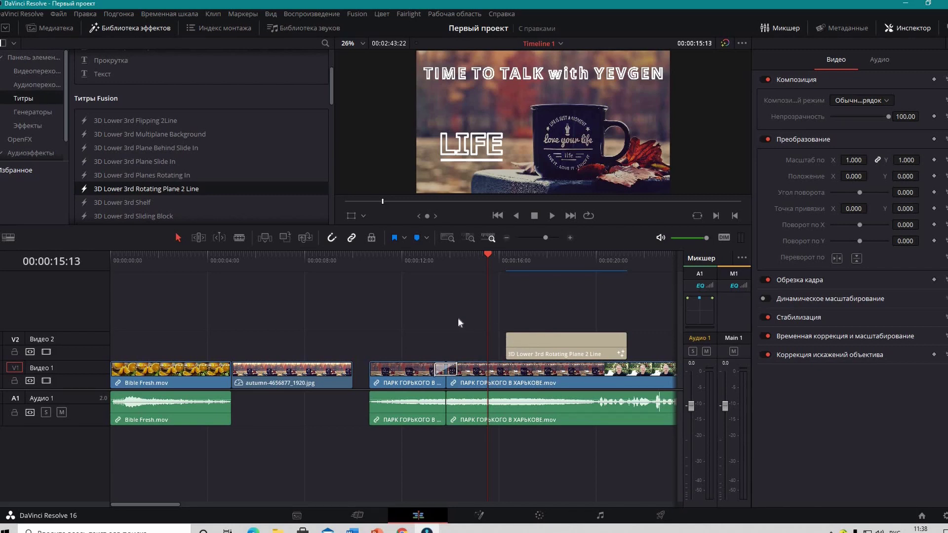
pyautogui.click(551, 215)
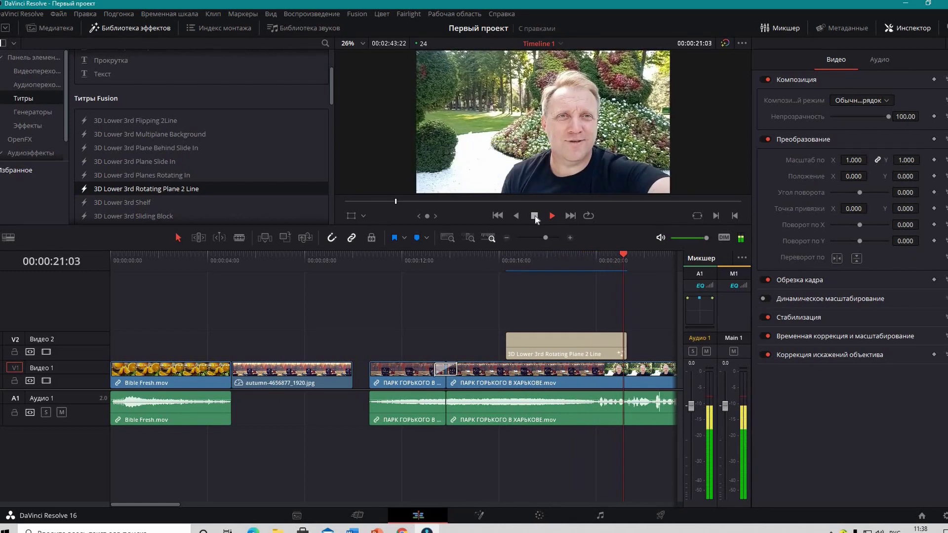
pyautogui.click(535, 217)
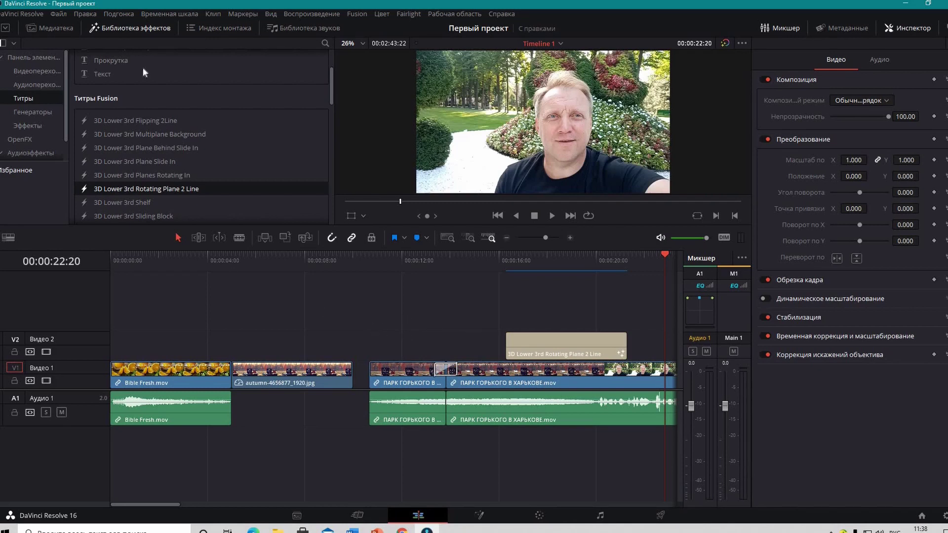
# Step: Switch the left panel from the titles list back to the Media Pool clips
pyautogui.click(54, 28)
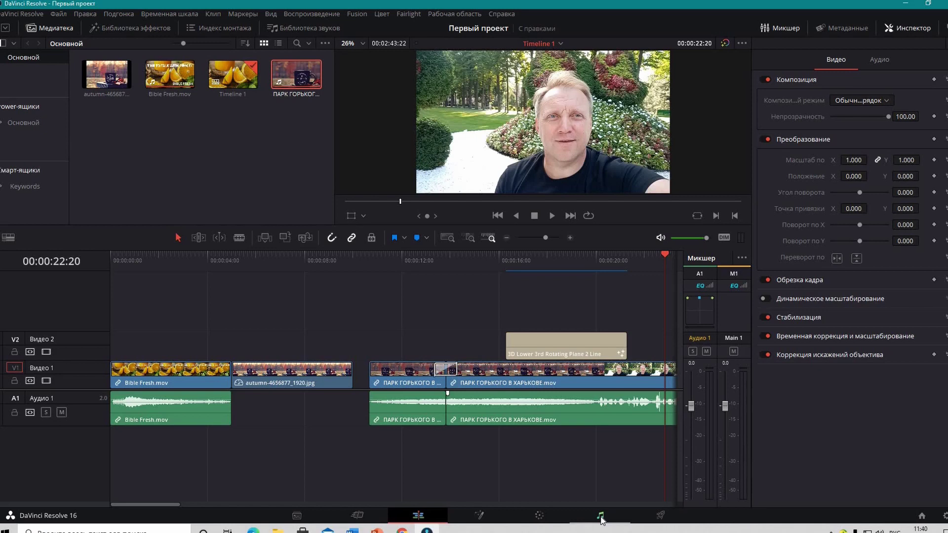
# Step: Switch to the Fairlight page and make the audio tracks taller to show waveforms
pyautogui.click(600, 516)
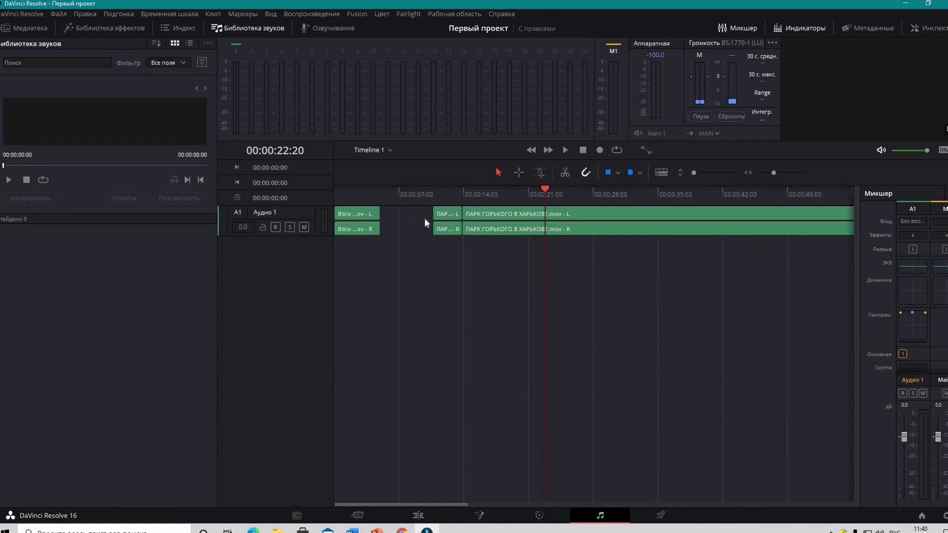
pyautogui.click(694, 173)
pyautogui.moveTo(698, 172); pyautogui.dragTo(703, 172)
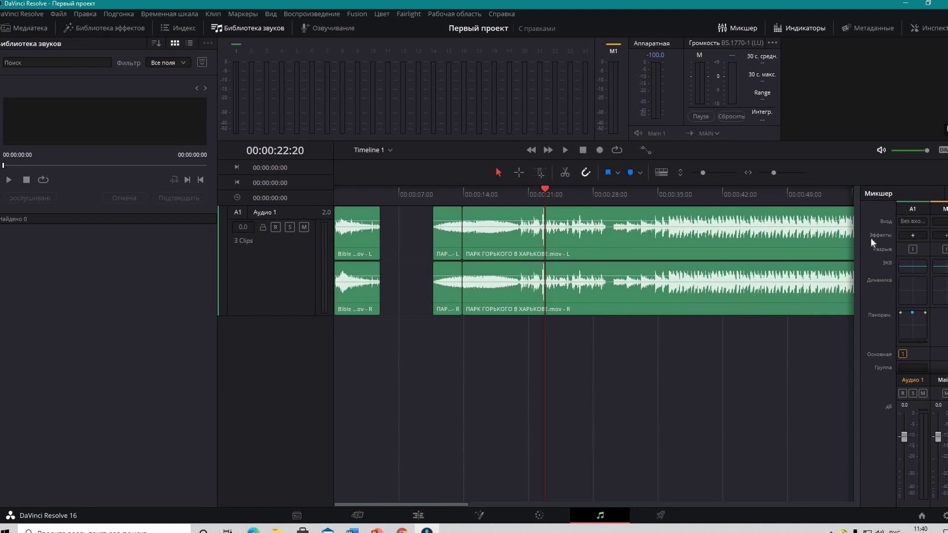
# Step: Select both park clips on the Audio 1 track
pyautogui.click(914, 235)
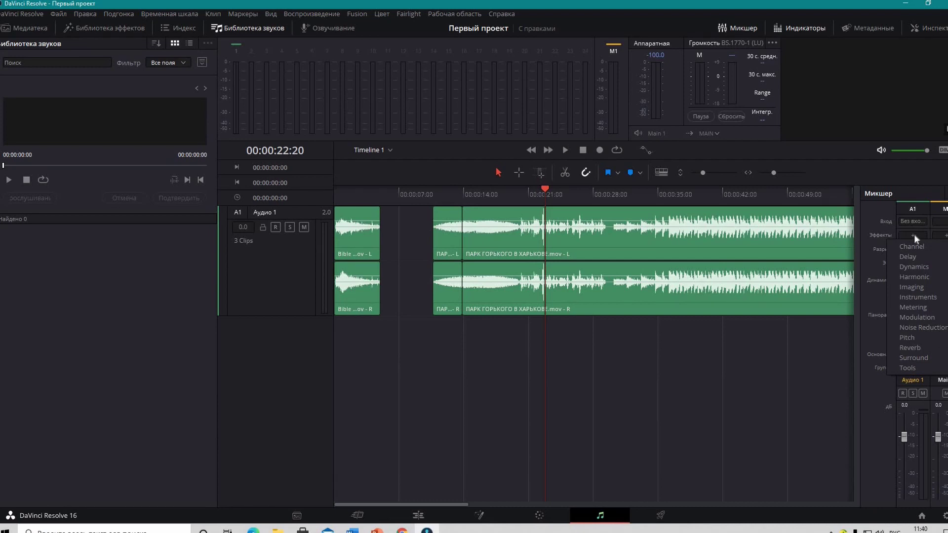
pyautogui.click(819, 365)
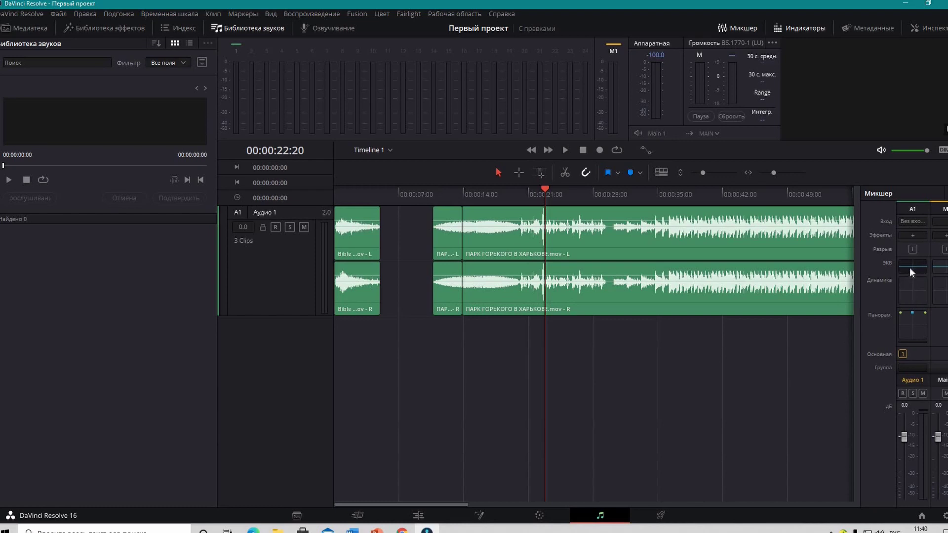
pyautogui.moveTo(417, 216); pyautogui.dragTo(707, 305)
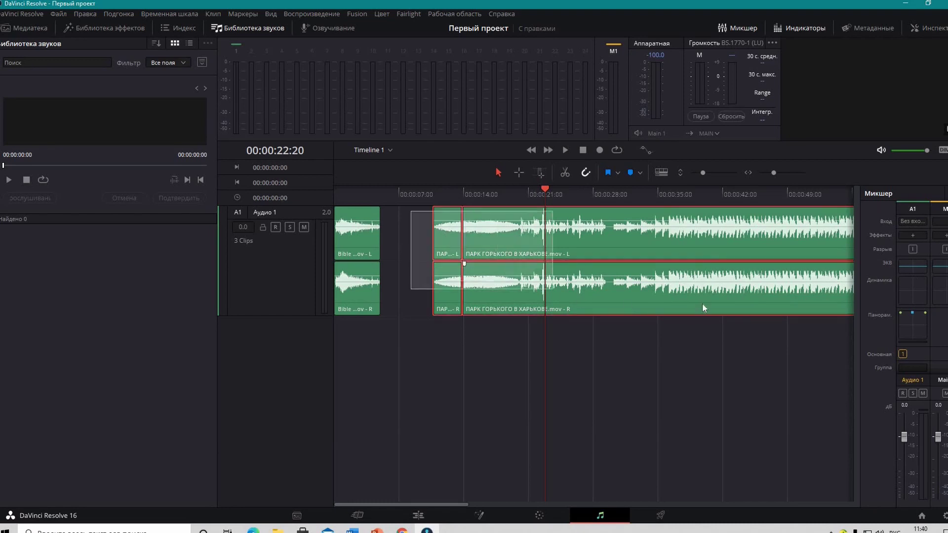
# Step: In Audio 1's equalizer, enable Band 1 at 102 Hz and Band 6 at 7k66
pyautogui.doubleClick(920, 269)
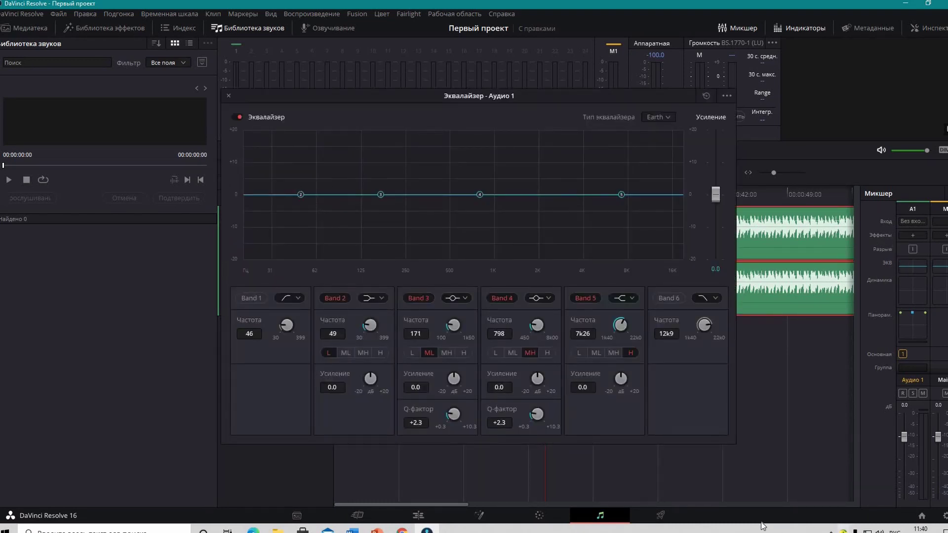
pyautogui.click(240, 296)
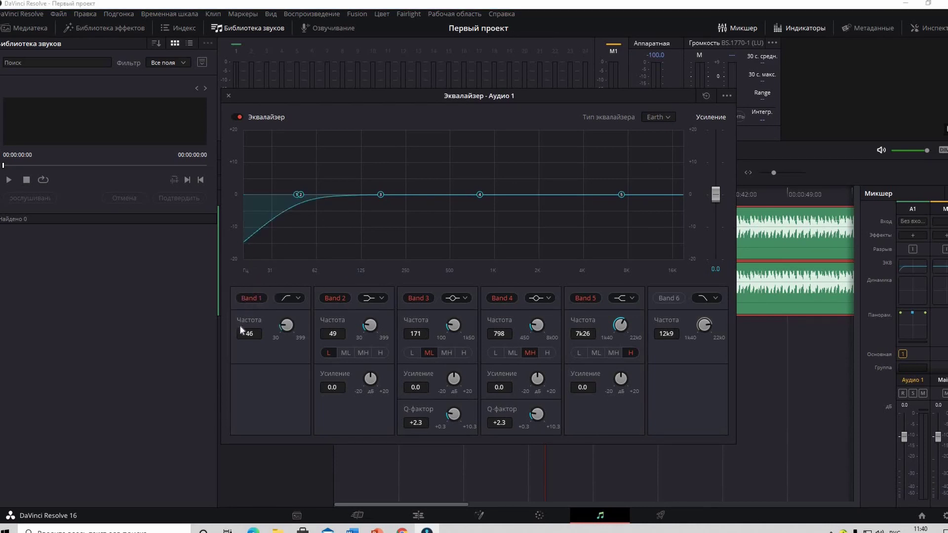
pyautogui.moveTo(261, 333); pyautogui.dragTo(247, 340)
pyautogui.moveTo(286, 326)
pyautogui.mouseDown()
pyautogui.moveTo(319, 327)
pyautogui.moveTo(292, 320)
pyautogui.mouseUp()
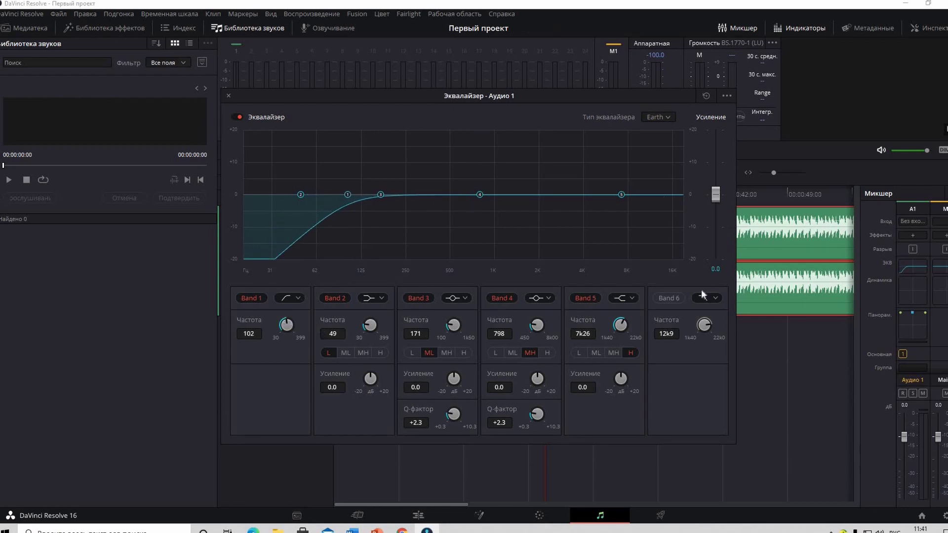
pyautogui.click(675, 298)
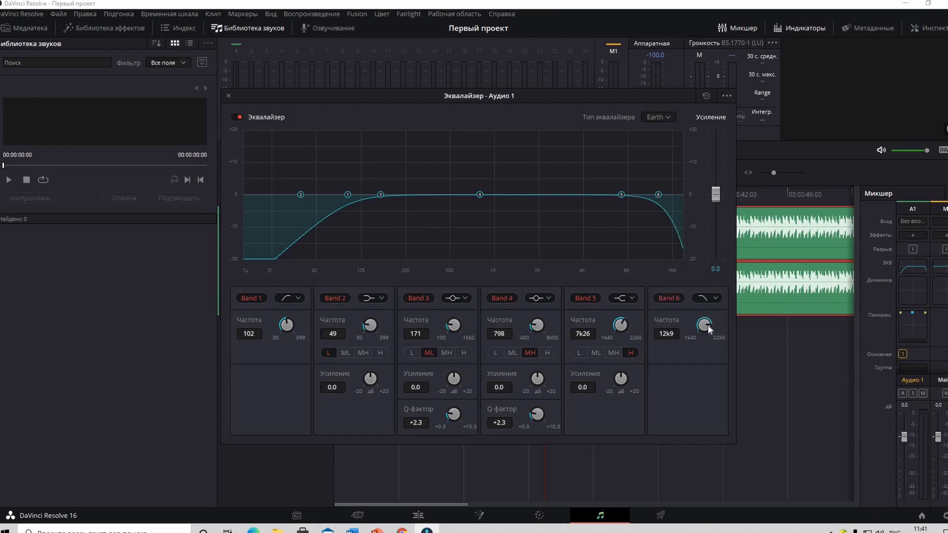
pyautogui.moveTo(709, 330)
pyautogui.mouseDown()
pyautogui.moveTo(690, 330)
pyautogui.moveTo(660, 264)
pyautogui.mouseUp()
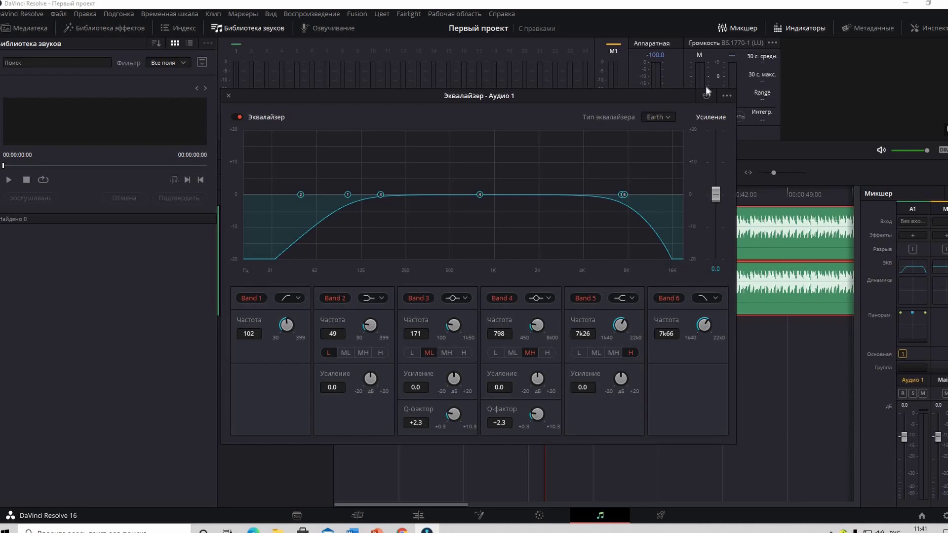
# Step: Close the Audio 1 equalizer, play and stop to audition the filtered sound, then go to Edit
pyautogui.click(229, 95)
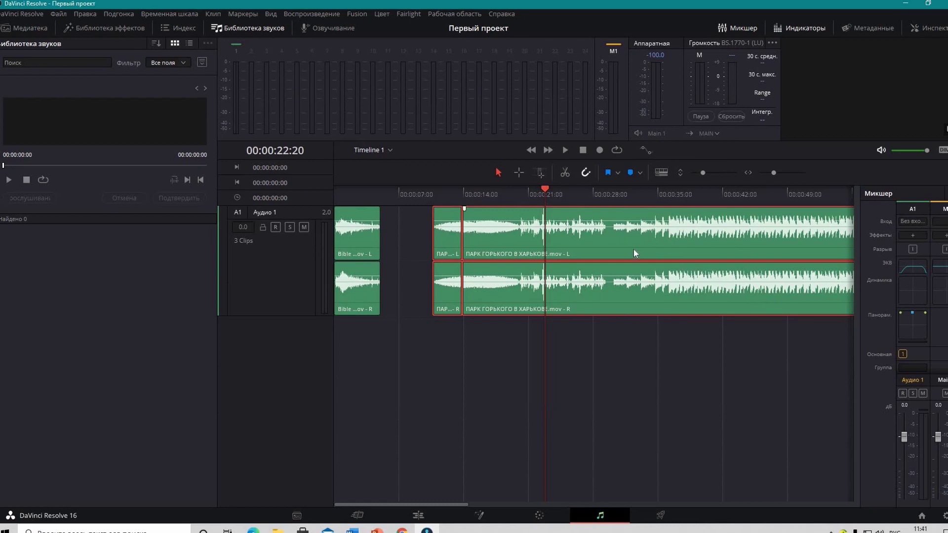
pyautogui.click(566, 150)
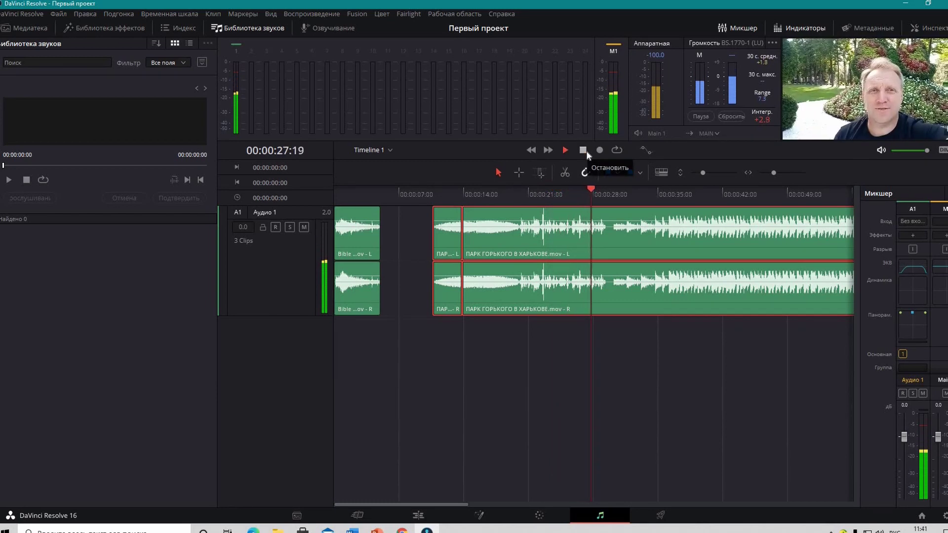
pyautogui.click(586, 154)
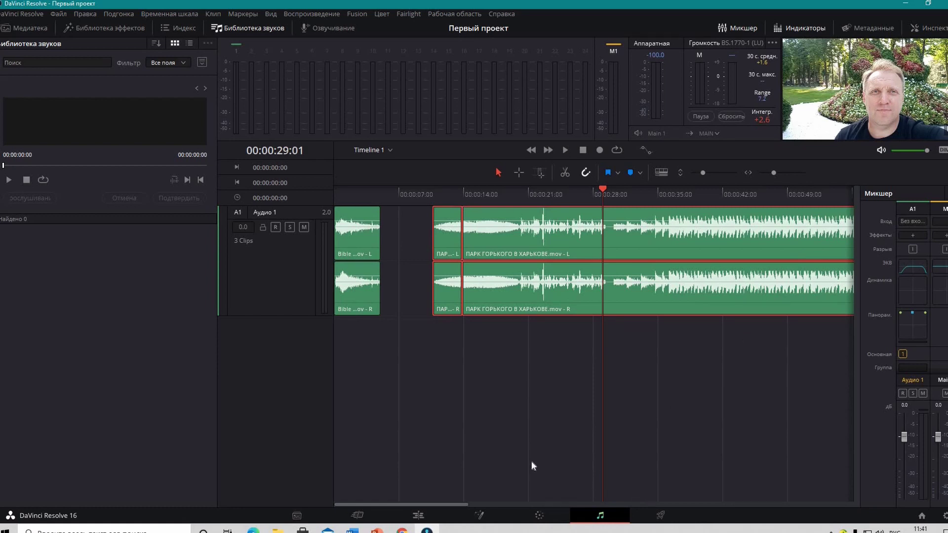
pyautogui.click(417, 509)
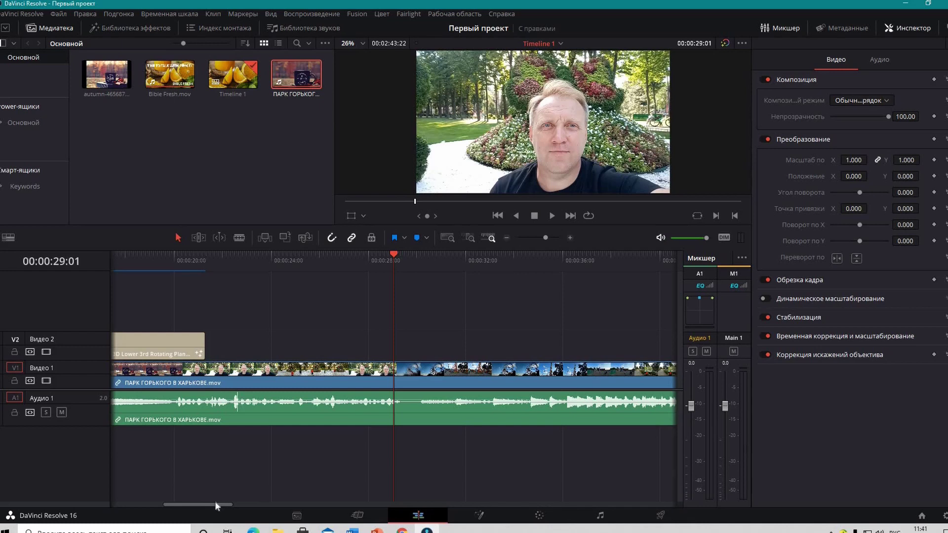
# Step: Scroll the timeline back to the start and open the park clip on the Fusion page
pyautogui.moveTo(216, 503); pyautogui.dragTo(160, 502)
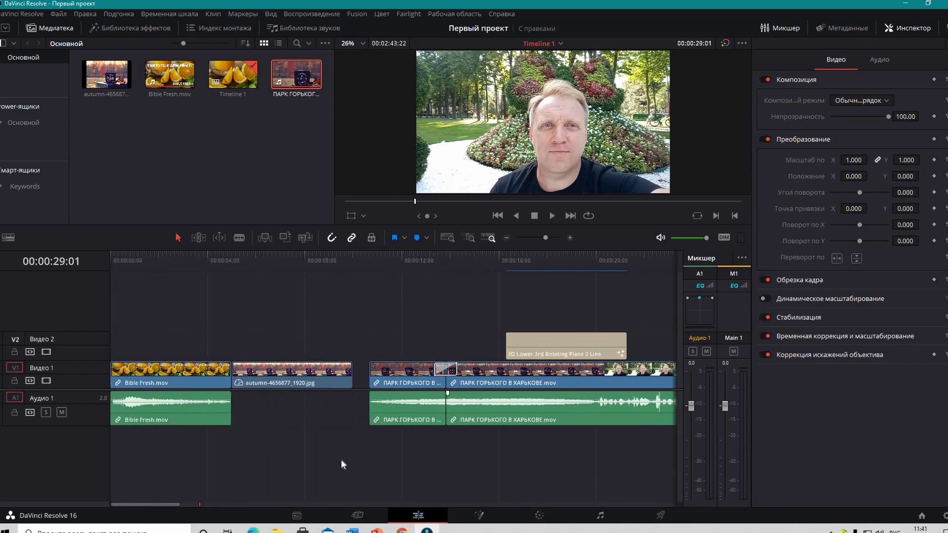
pyautogui.click(478, 516)
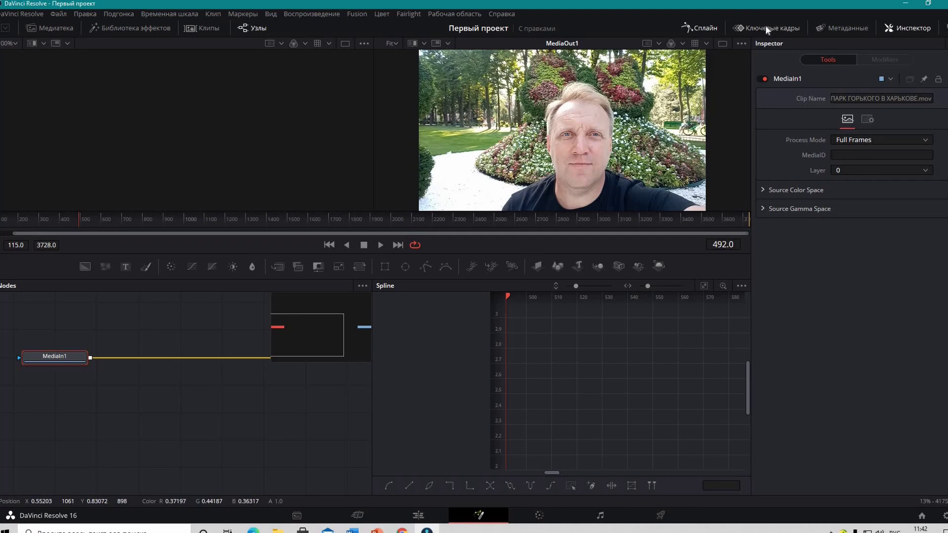
# Step: Hide the Spline panel, move MediaOut1 down and right, save with Ctrl+S, and return to Edit
pyautogui.click(713, 27)
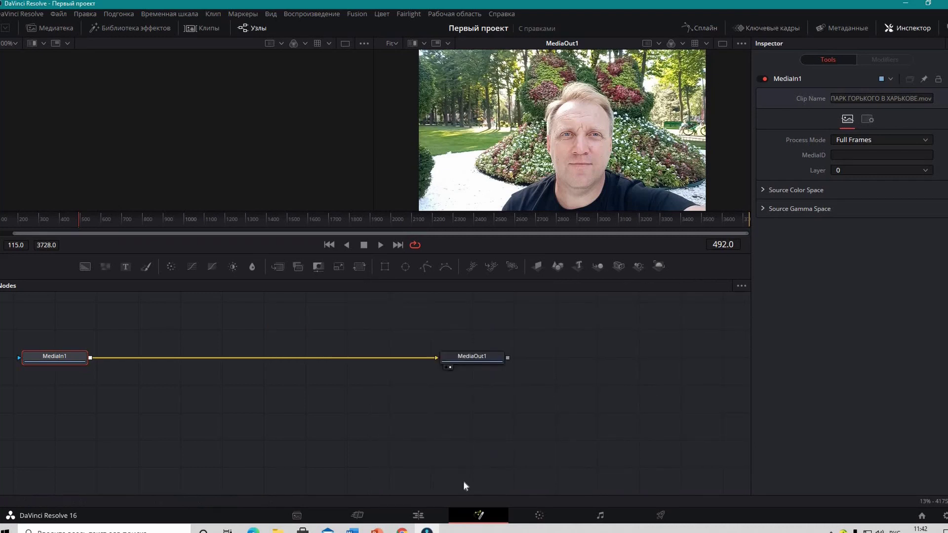
pyautogui.moveTo(476, 358); pyautogui.dragTo(529, 414)
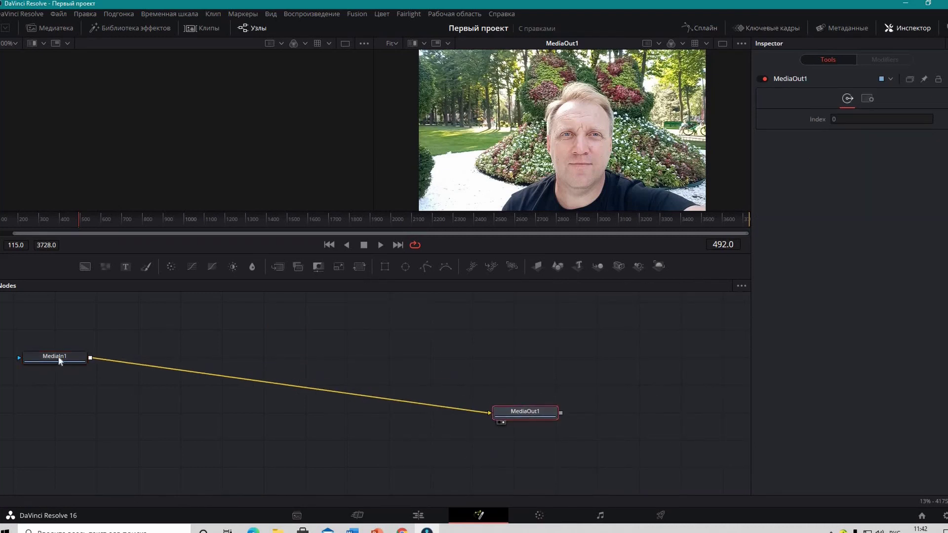
pyautogui.moveTo(60, 358); pyautogui.dragTo(55, 411)
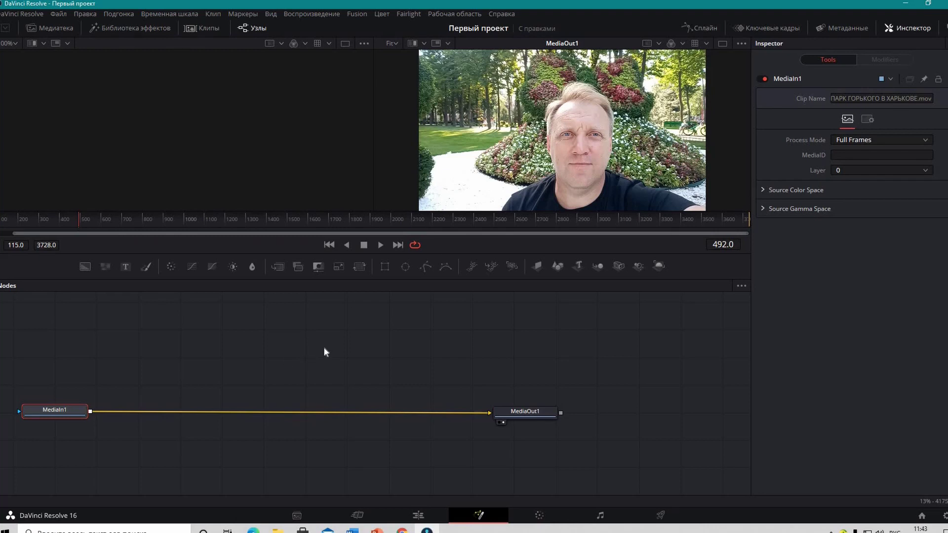
pyautogui.hotkey('ctrl', 's')
pyautogui.click(419, 516)
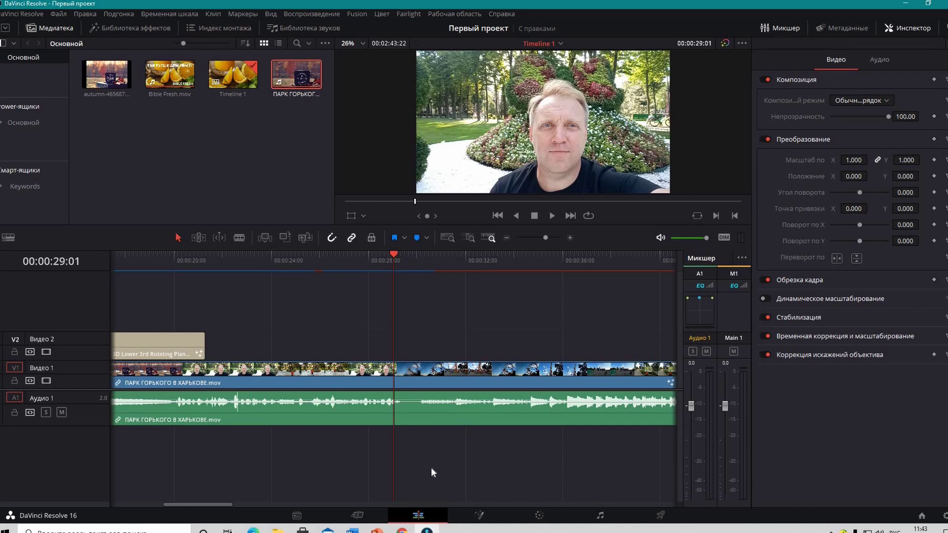
# Step: Switch to the Color page showing the park clip's Корректор 1 node and neutral primary wheels
pyautogui.click(545, 514)
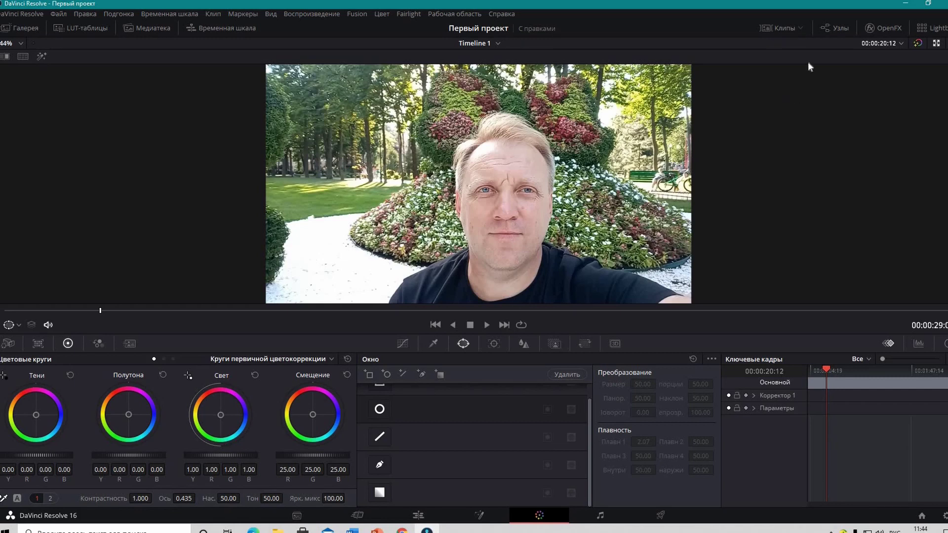
# Step: Open the Nodes view, move node 01 aside, then return to the Edit page
pyautogui.click(829, 27)
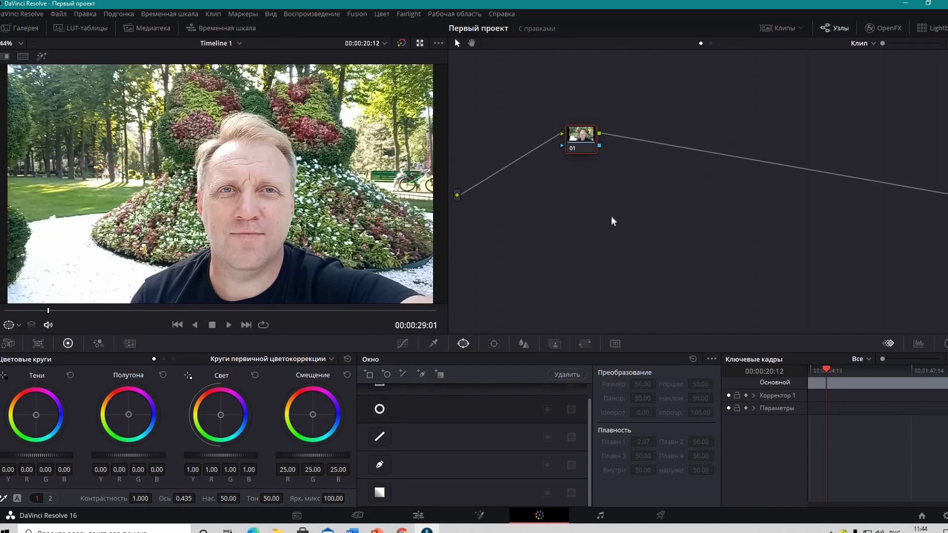
pyautogui.moveTo(580, 139); pyautogui.dragTo(503, 130)
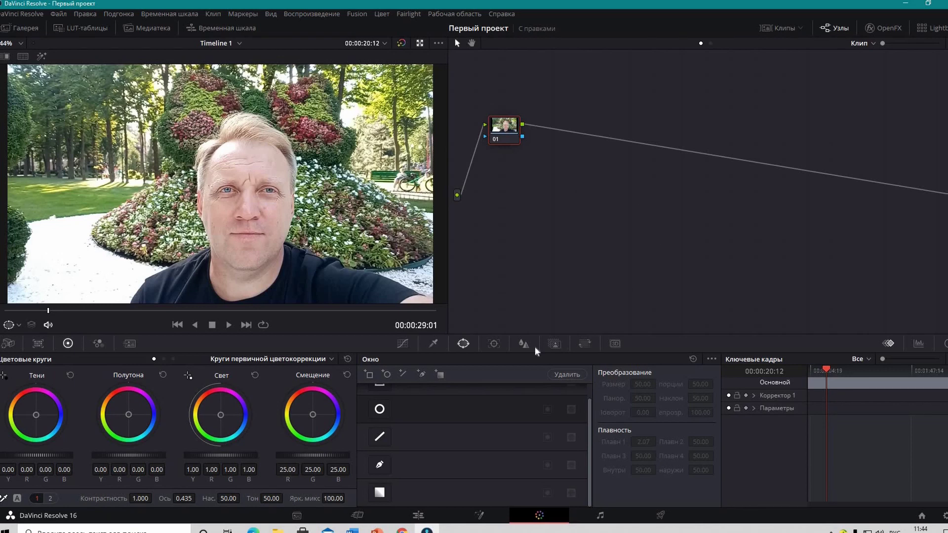
pyautogui.click(420, 519)
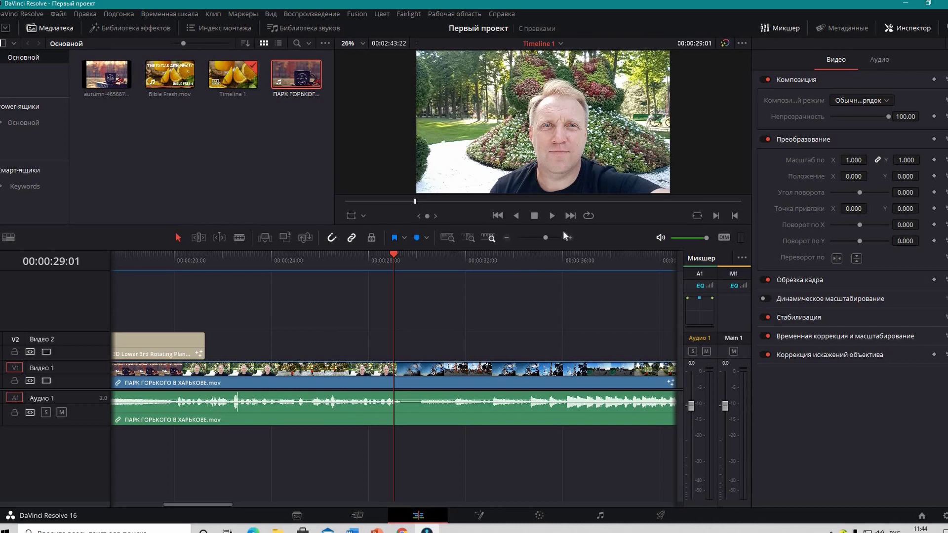
# Step: Zoom the timeline out four steps and back in three so Bible Fresh.mov through the park clips show
pyautogui.click(507, 239)
pyautogui.click(508, 239)
pyautogui.click(508, 239)
pyautogui.click(507, 239)
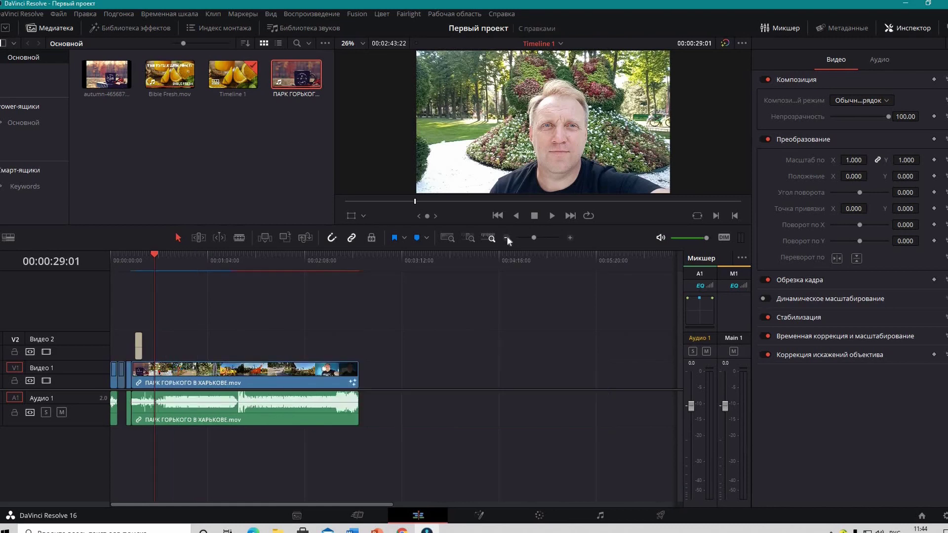
pyautogui.click(507, 239)
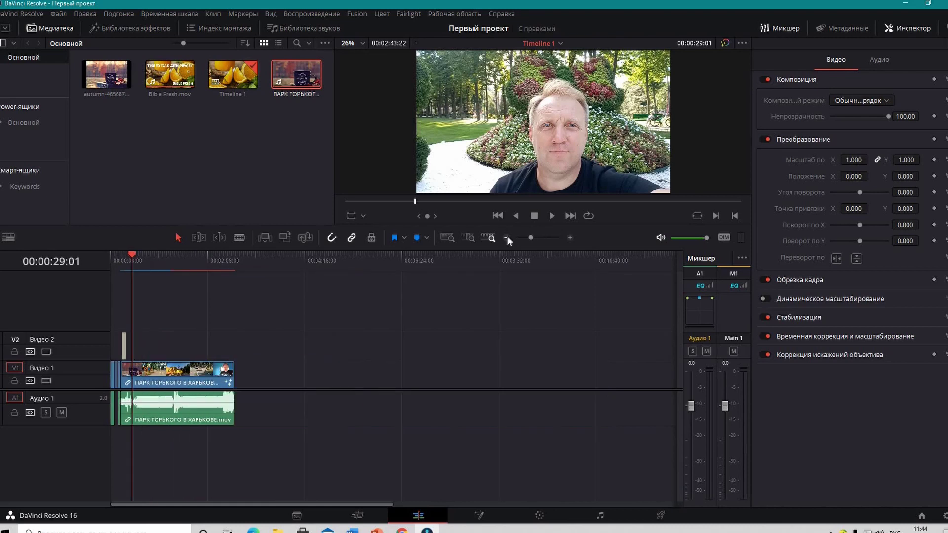
pyautogui.click(571, 238)
pyautogui.click(570, 238)
pyautogui.click(571, 239)
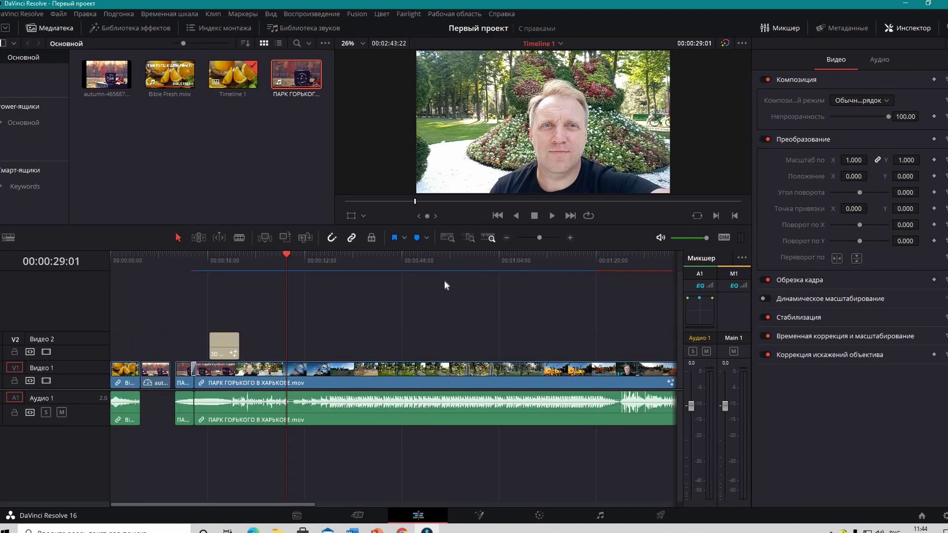
# Step: Ripple-delete the Bible Fresh, autumn and short leftover clips, plus the 3D title on V2
pyautogui.click(129, 377)
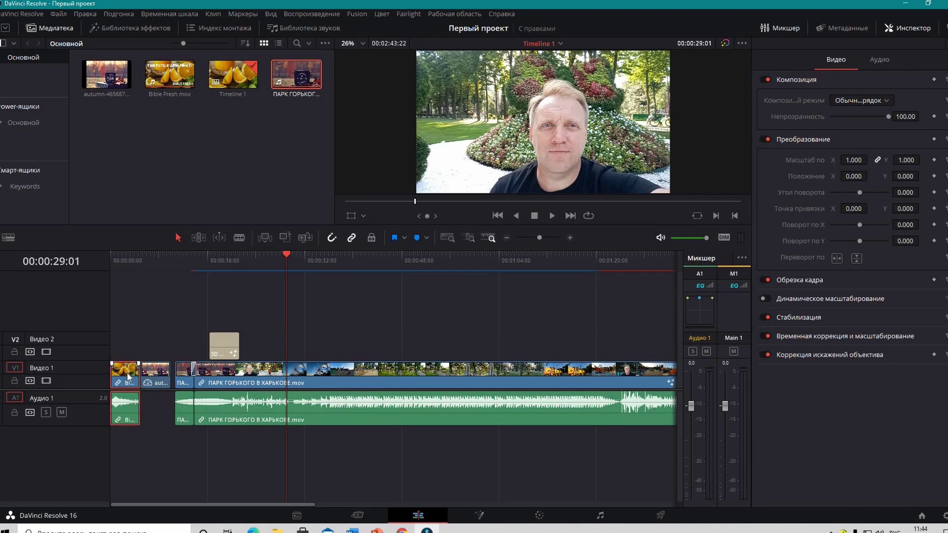
pyautogui.press('Delete')
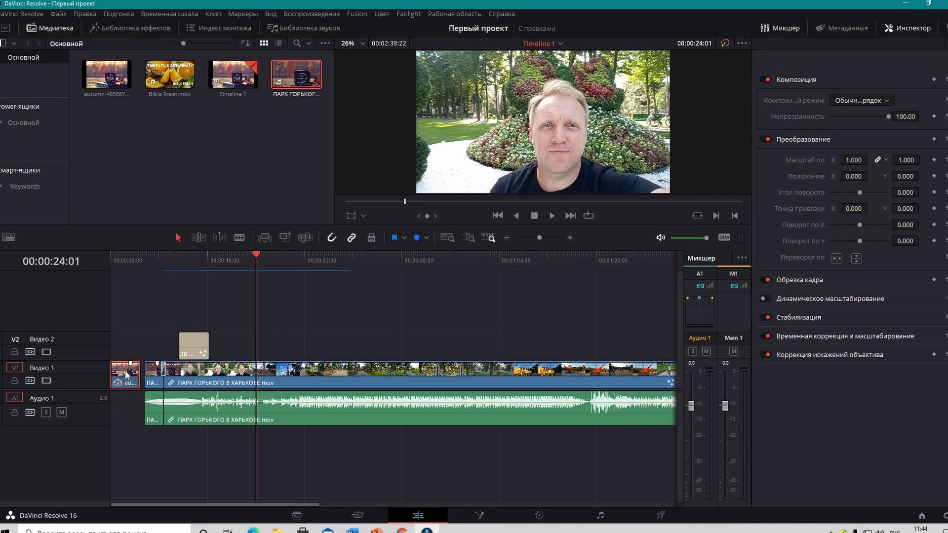
pyautogui.click(126, 372)
pyautogui.press('Delete')
pyautogui.press('Delete')
pyautogui.click(125, 371)
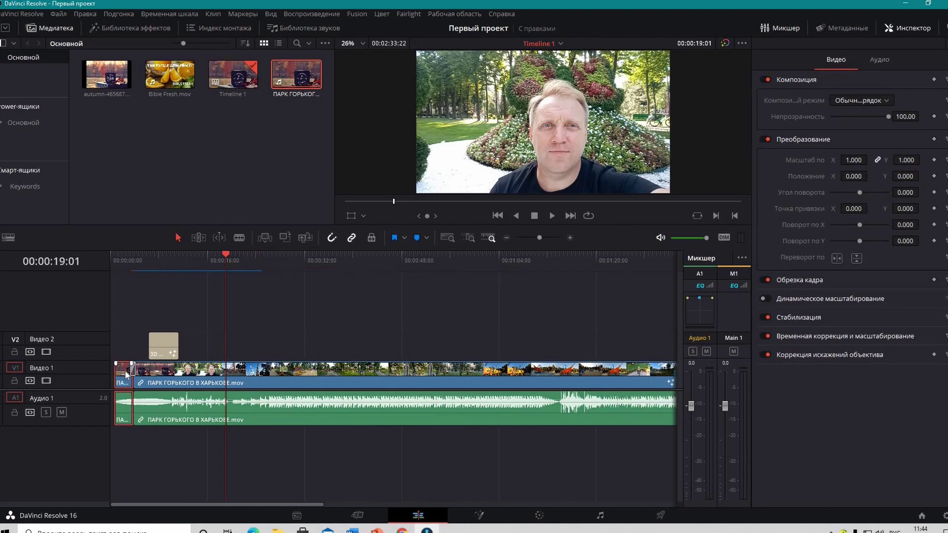
pyautogui.press('Delete')
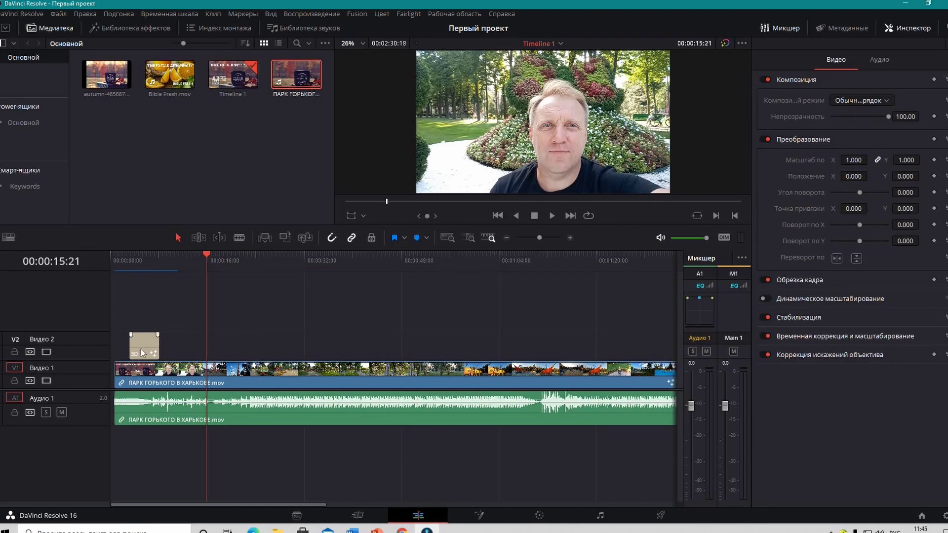
pyautogui.click(141, 348)
pyautogui.press('Delete')
# Step: Zoom out to show the whole park clip and put the playhead at 02:05:08
pyautogui.click(176, 334)
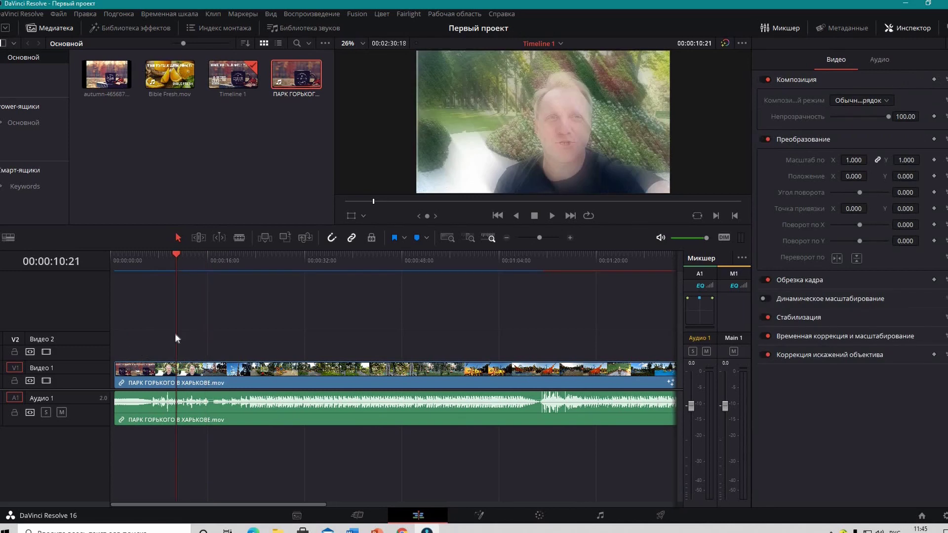
pyautogui.click(507, 238)
pyautogui.click(507, 238)
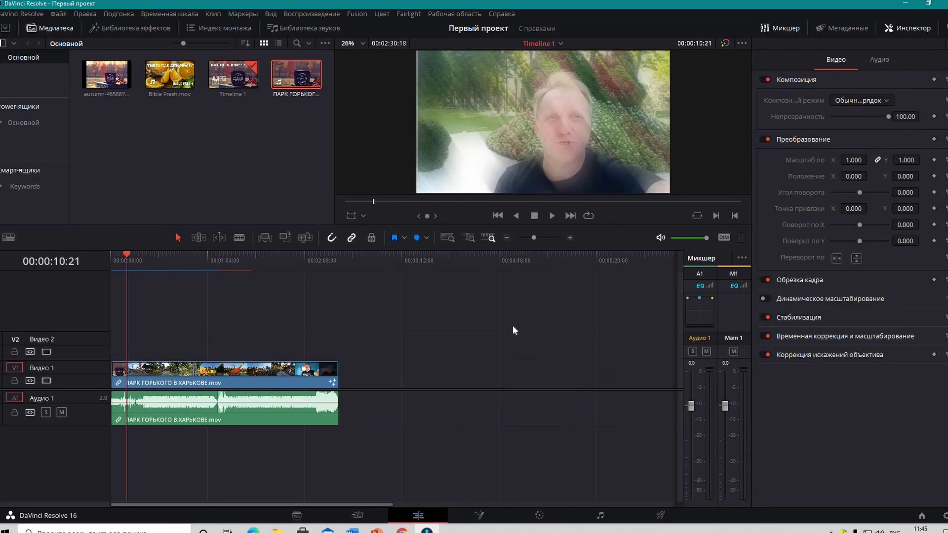
pyautogui.click(300, 257)
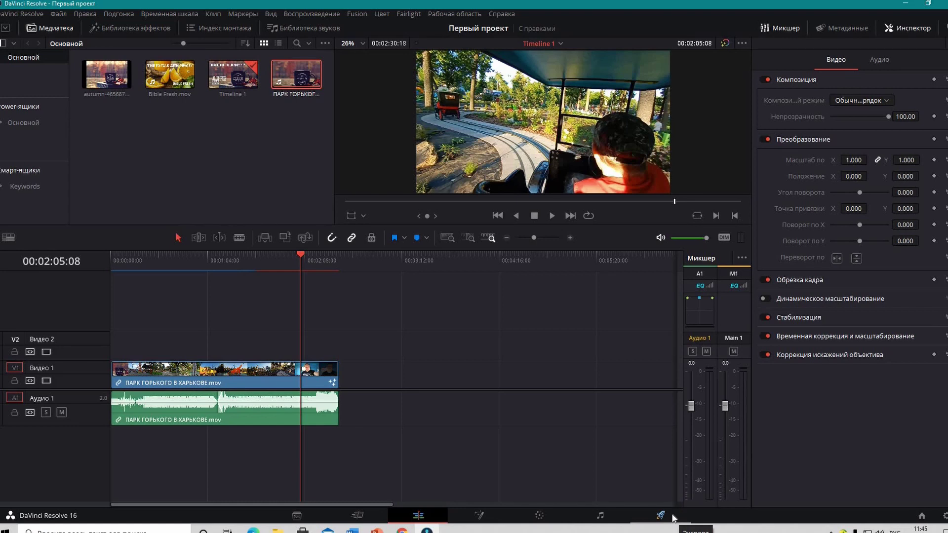
# Step: Switch to the Deliver page
pyautogui.click(672, 517)
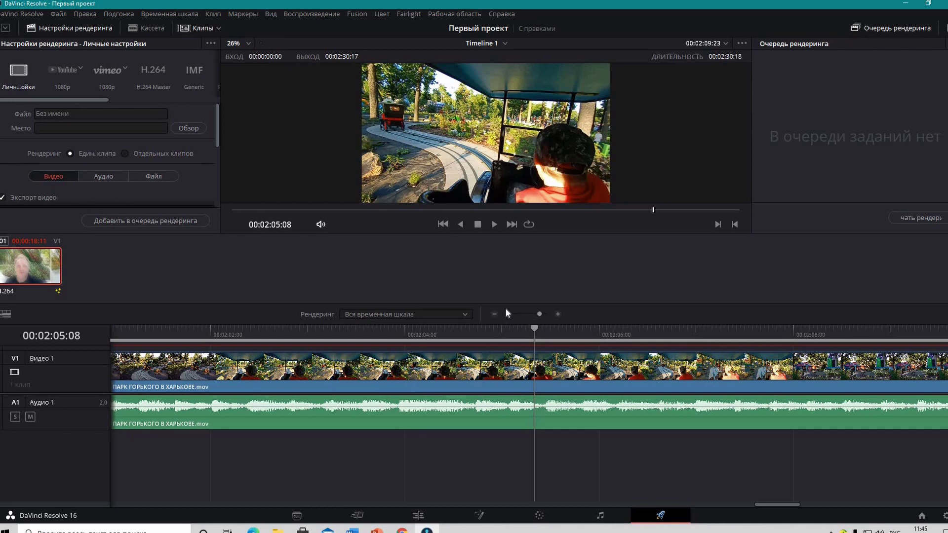
# Step: Zoom the delivery timeline out to the full park clip and pick the H.264 Master preset
pyautogui.click(494, 314)
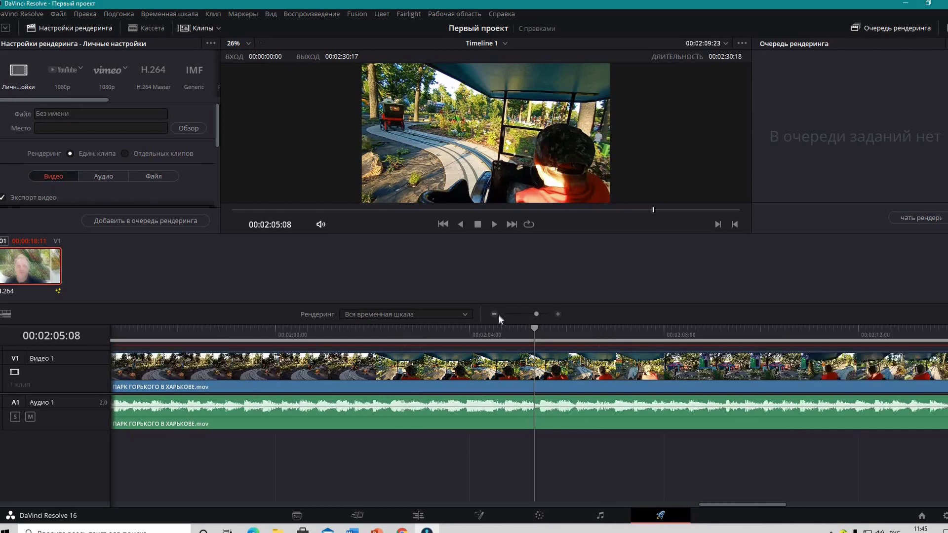
pyautogui.click(495, 315)
pyautogui.click(495, 314)
pyautogui.click(499, 314)
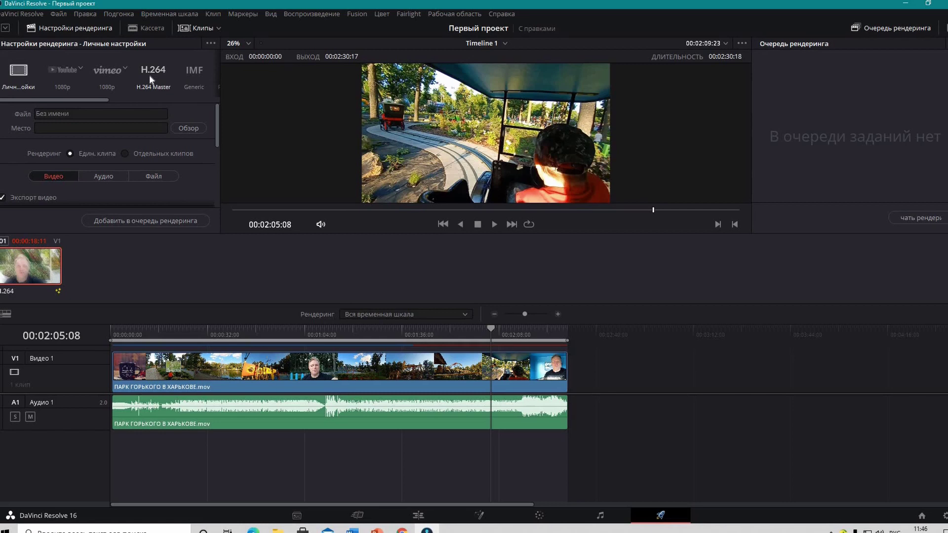
pyautogui.click(149, 75)
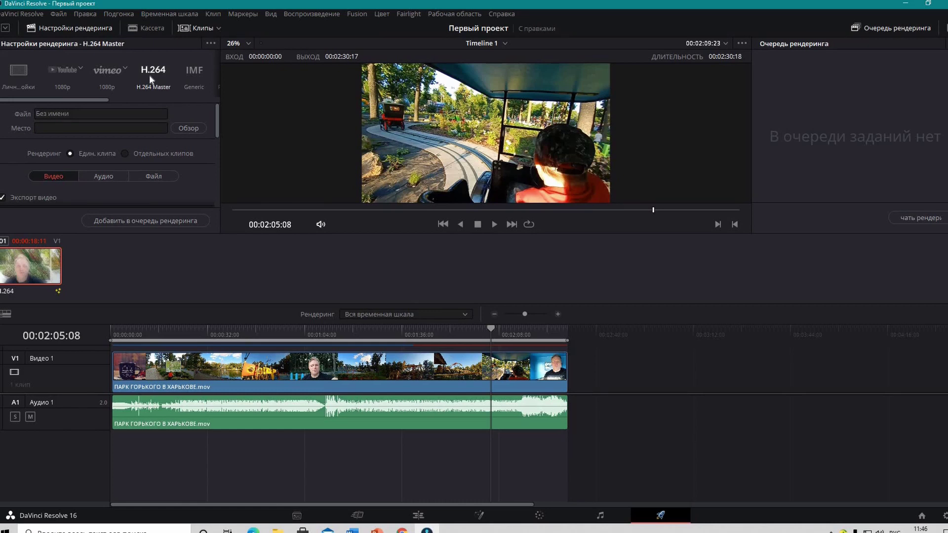
# Step: Apply the YouTube 1080p preset and uncheck Upload directly to YouTube
pyautogui.click(69, 71)
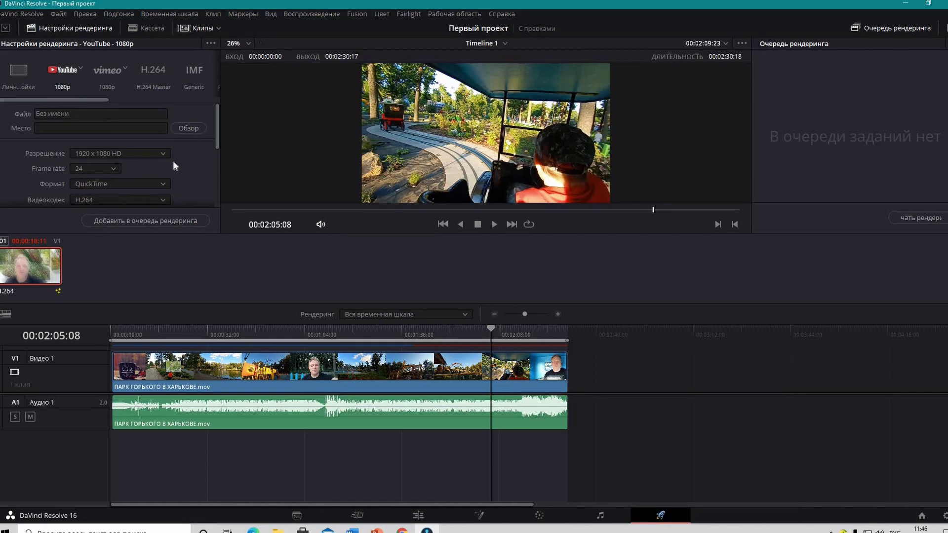
pyautogui.scroll(-3, 173, 161)
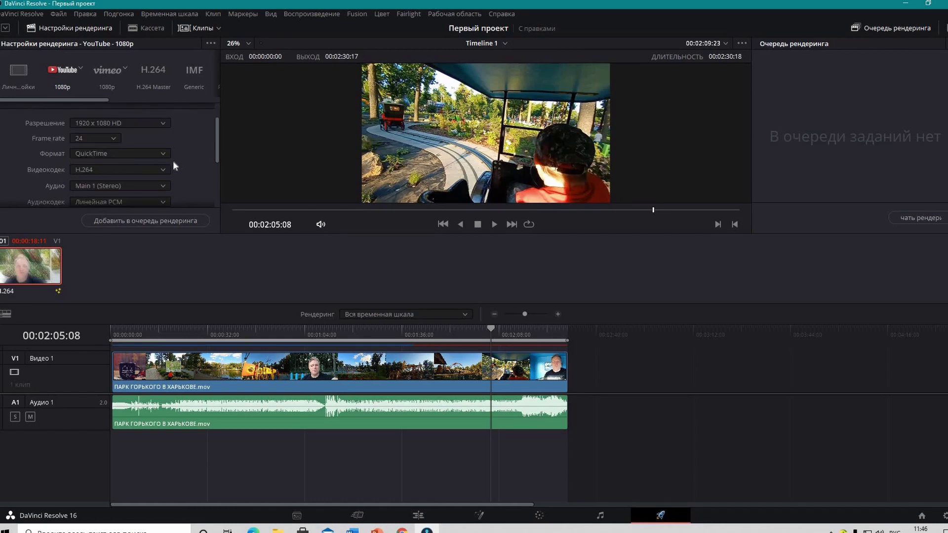
pyautogui.scroll(-1, 172, 161)
pyautogui.scroll(-2, 173, 161)
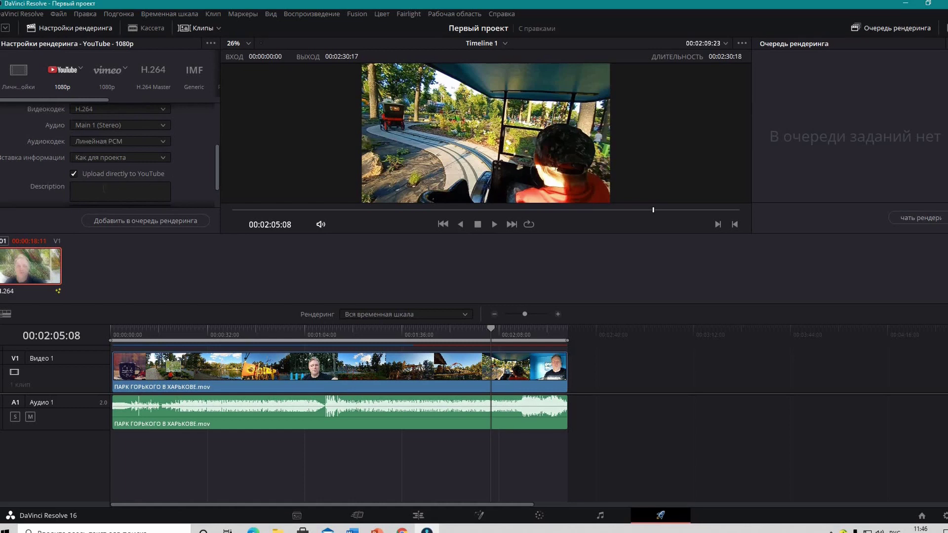
pyautogui.click(74, 176)
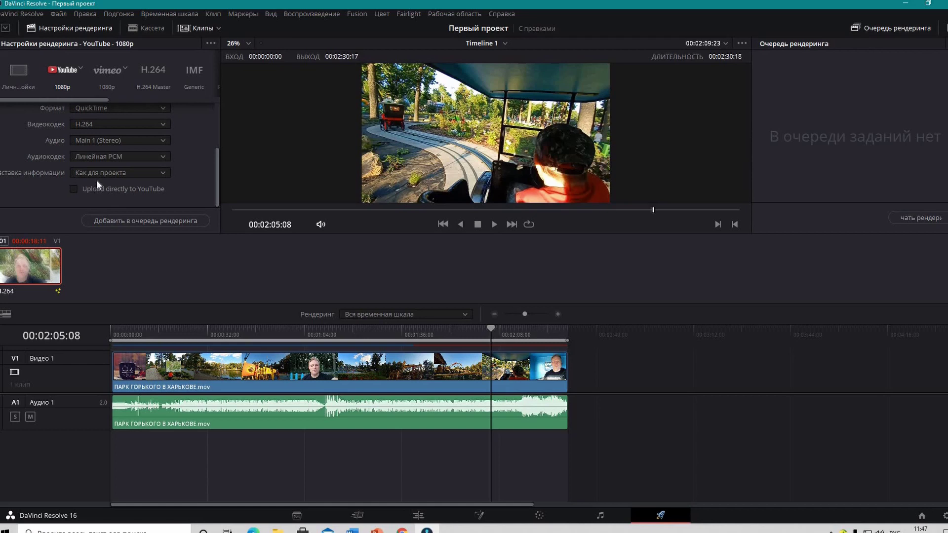
pyautogui.scroll(3, 99, 164)
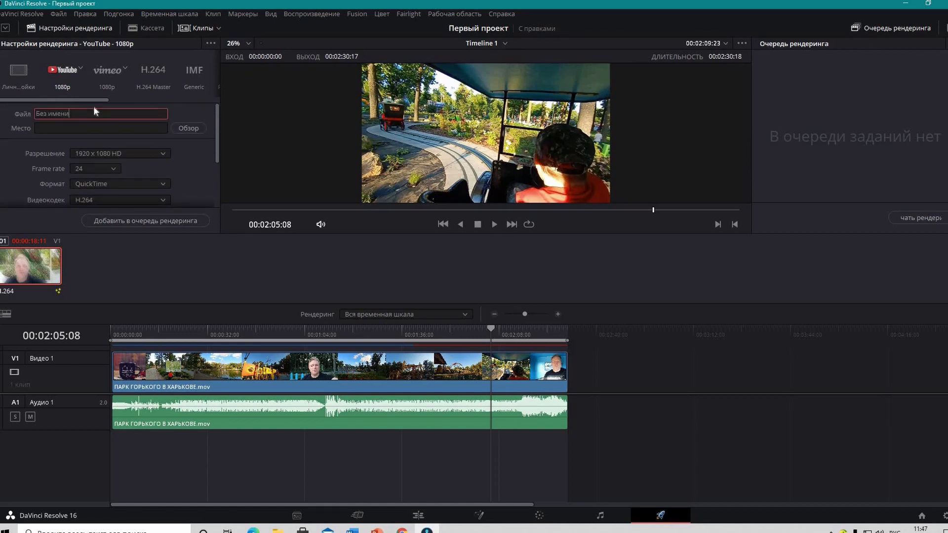
# Step: Replace the default file name 'Без имени' with 'прогулка' and bring up the location browser
pyautogui.press('BackSpace')
pyautogui.press('BackSpace')
pyautogui.press('BackSpace')
pyautogui.press('BackSpace')
pyautogui.write('прогул')
pyautogui.write('ка')
pyautogui.click(71, 128)
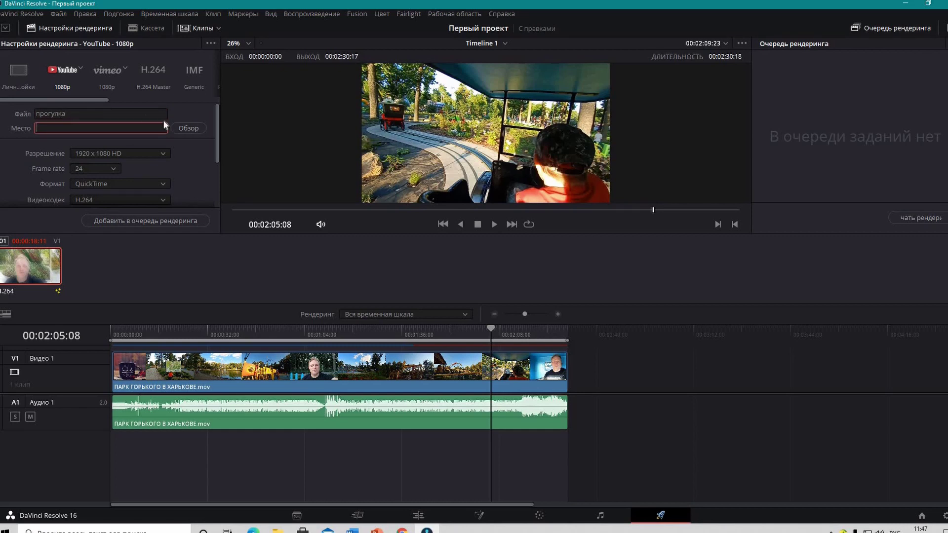
pyautogui.click(185, 131)
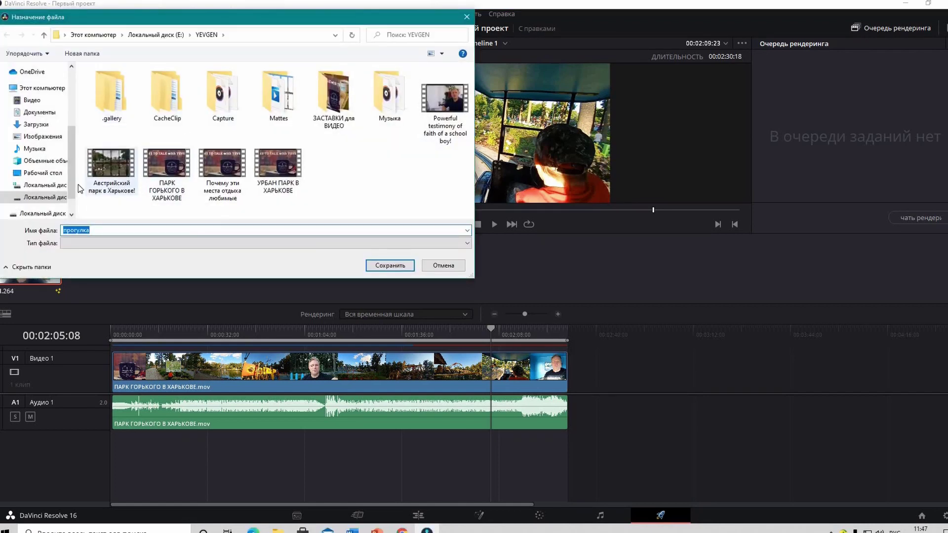
# Step: Choose the Desktop (Рабочий стол) folder as the render destination
pyautogui.click(42, 175)
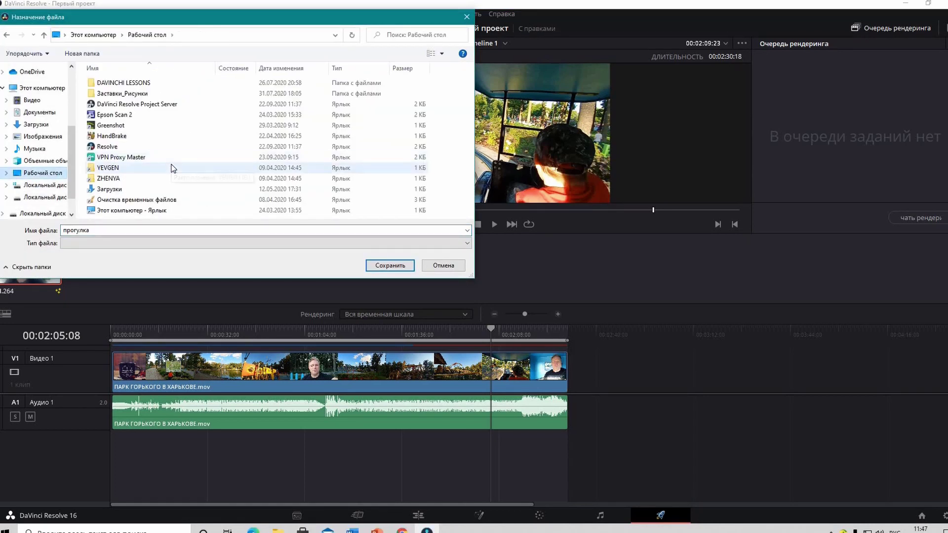
pyautogui.click(390, 265)
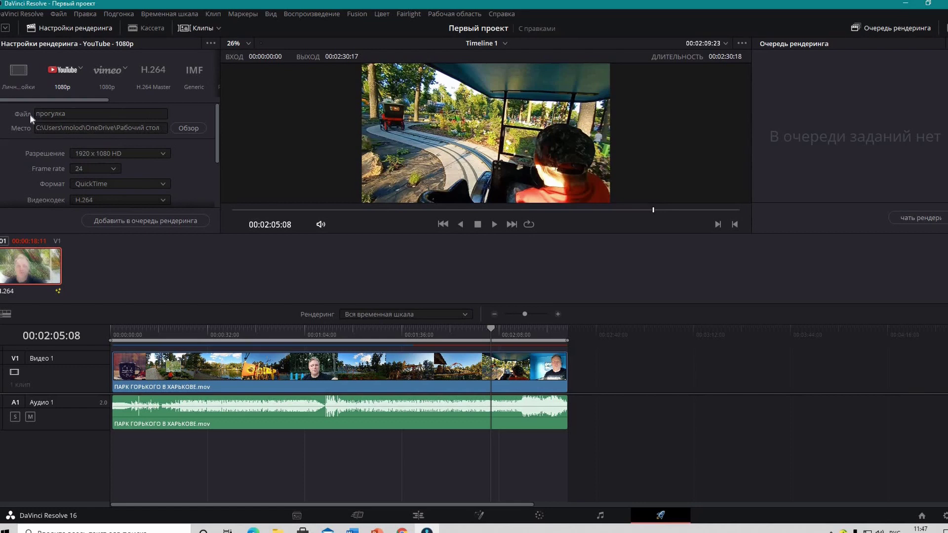
# Step: Add the прогулка.mov job to the render queue and start rendering it
pyautogui.click(133, 220)
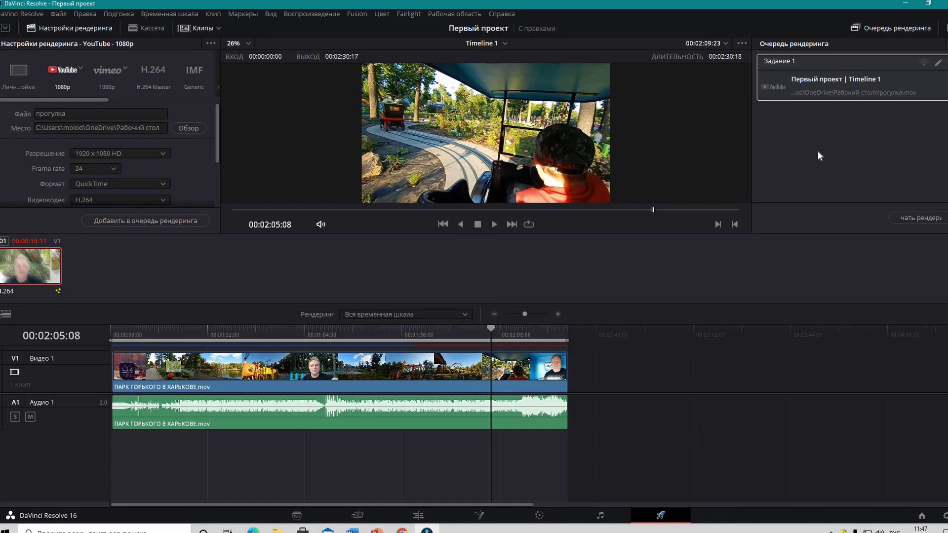
pyautogui.click(921, 218)
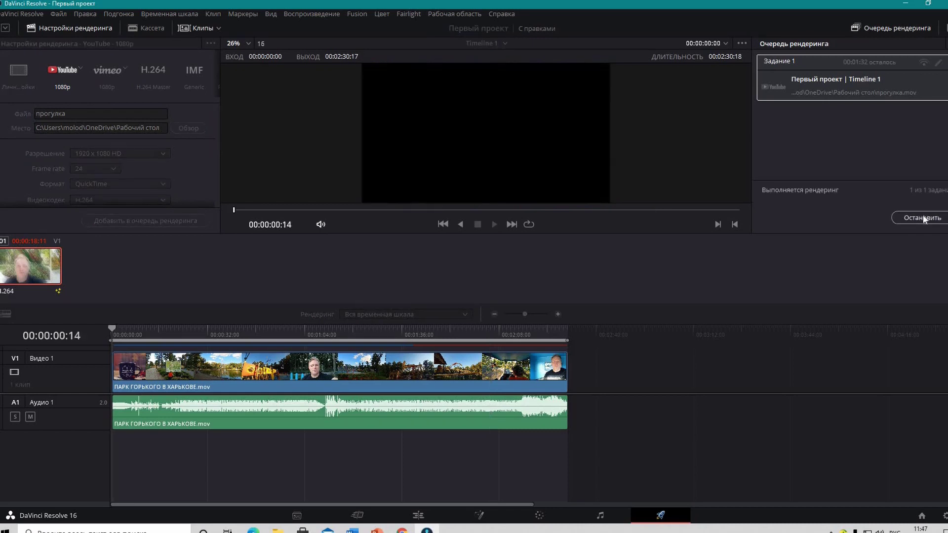